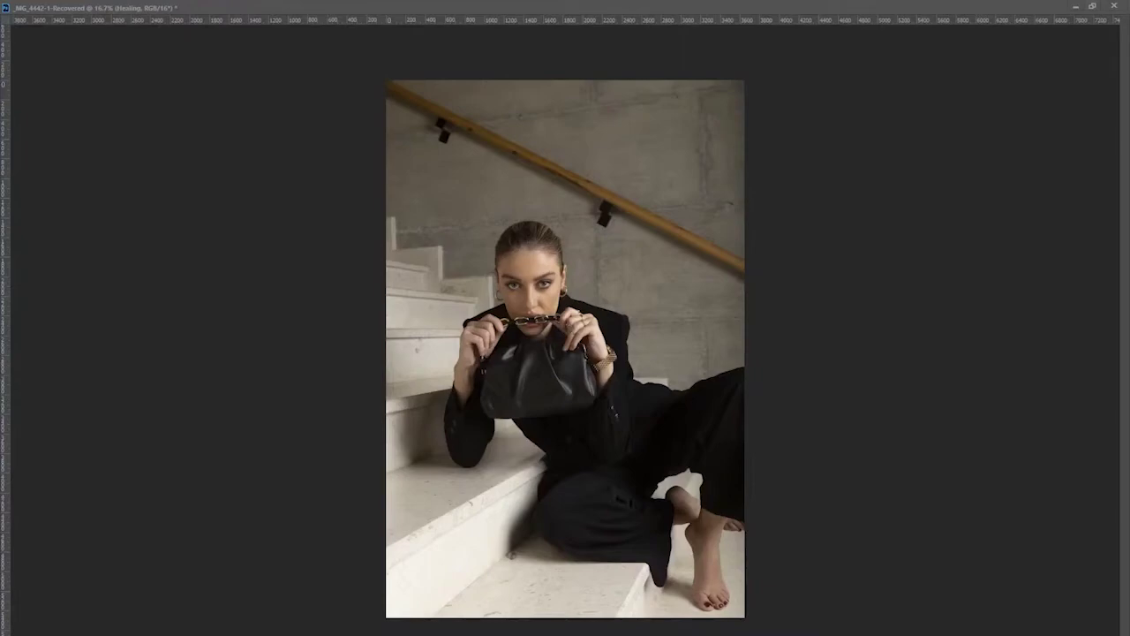
Show the Layers panel and zoom in on the model's face at 100%
key(F7)
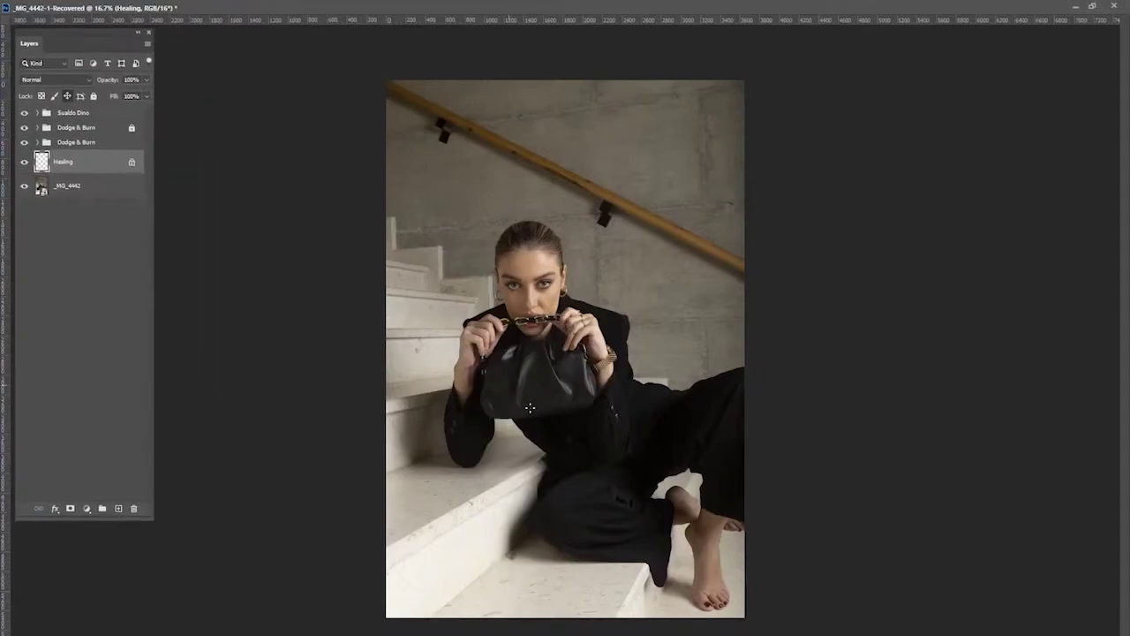
key(ctrl+plus)
key(ctrl+1)
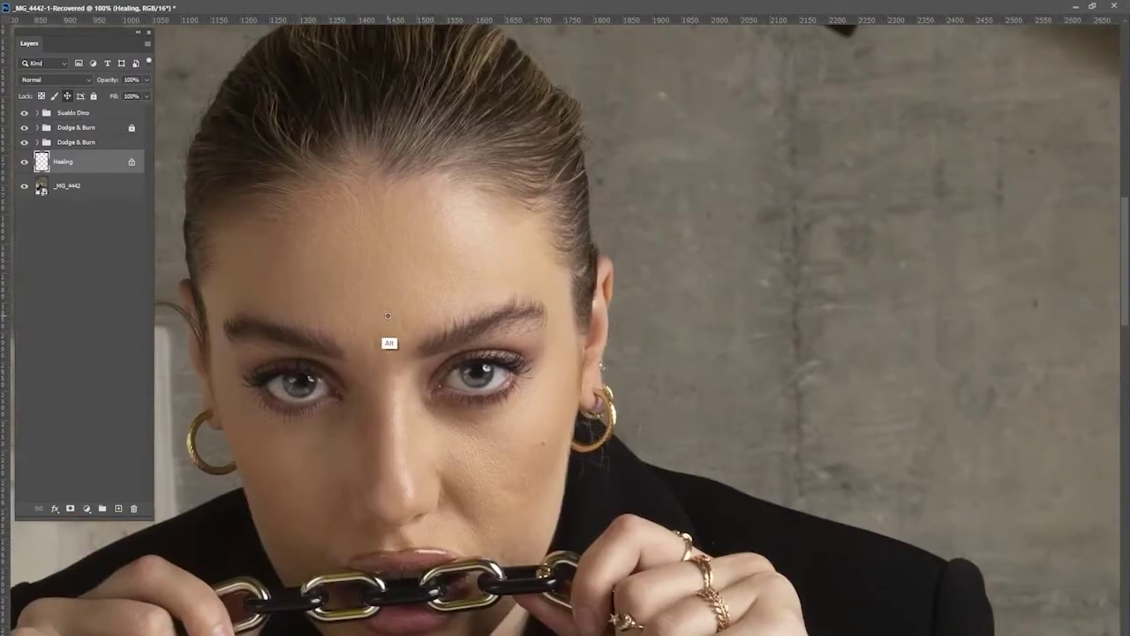
alt+scroll(477, 309, up, 1)
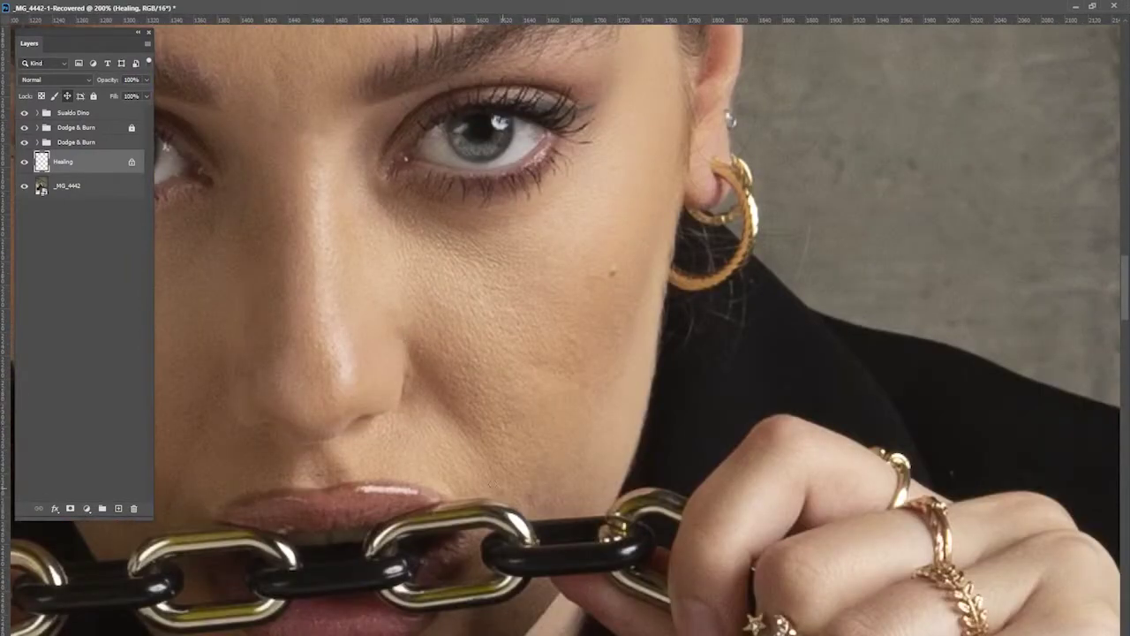
Expand the second Dodge & Burn group, select its Dodge mask, and expand the top helper group
click(76, 142)
click(36, 143)
click(77, 186)
key(ctrl+0)
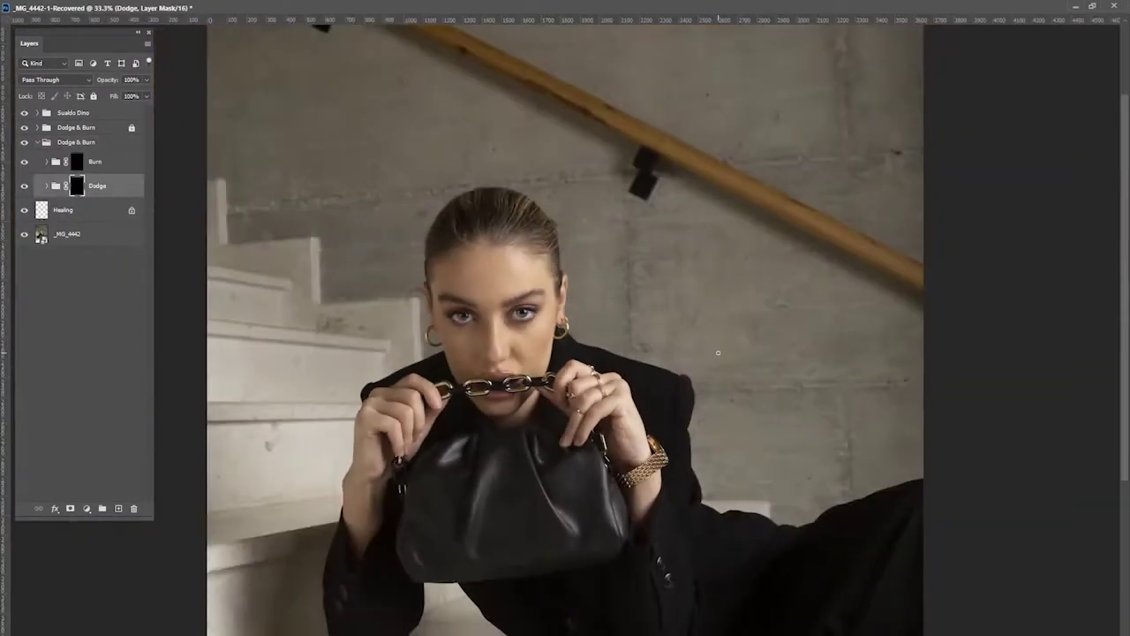
click(37, 112)
Turn on the black greyscale layer and frame the eye, nose and chain with Dodge mask active
click(25, 204)
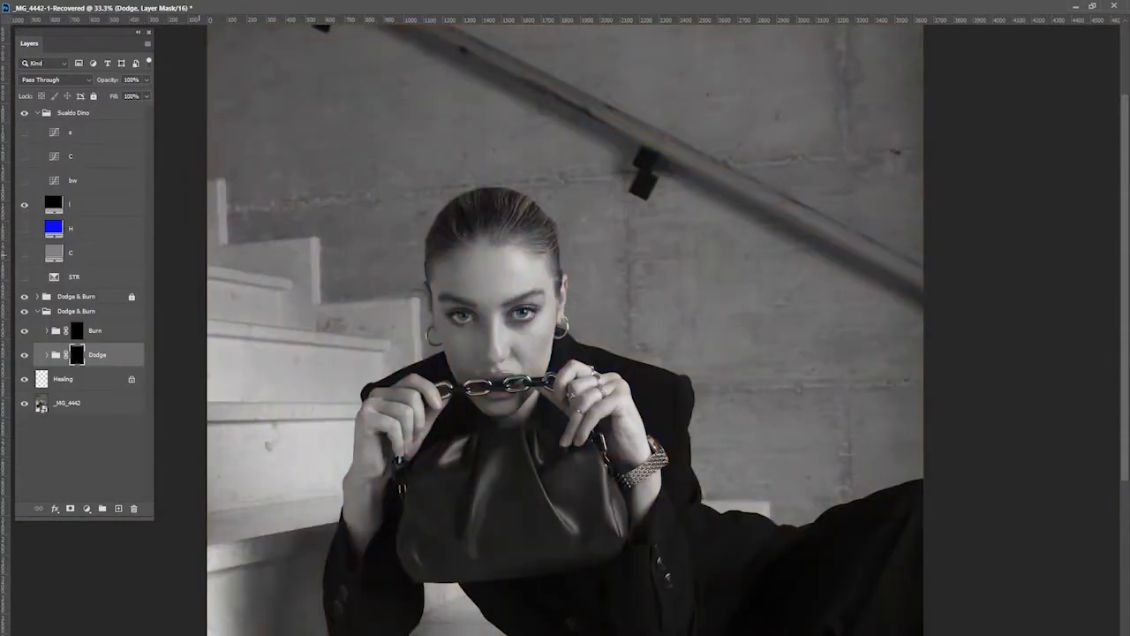
key(ctrl+1)
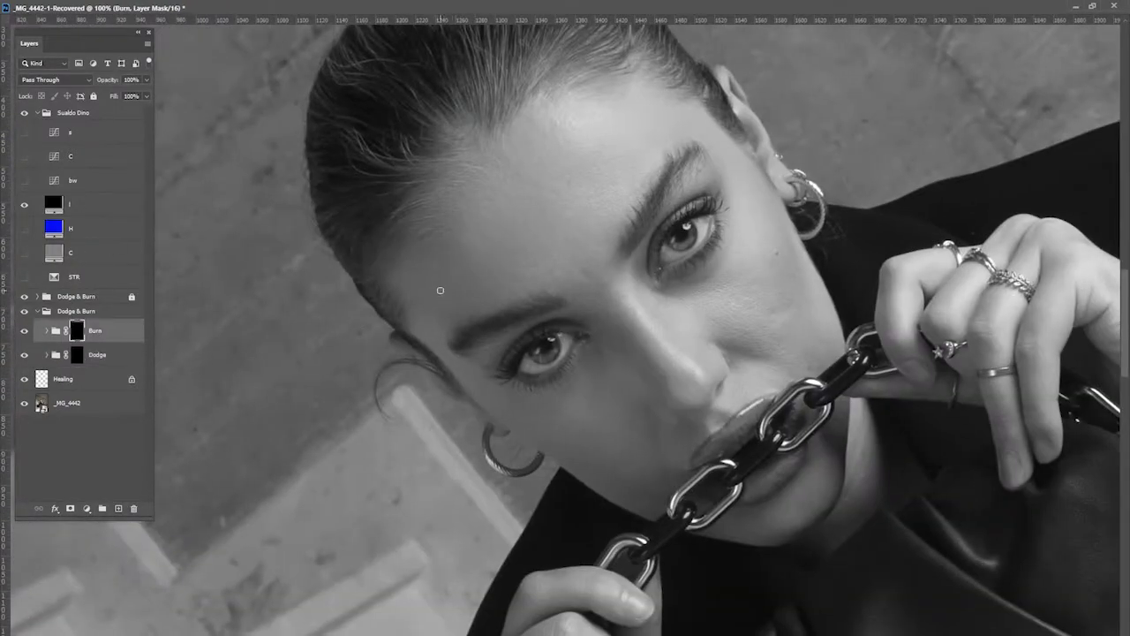
key(alt+bracketleft)
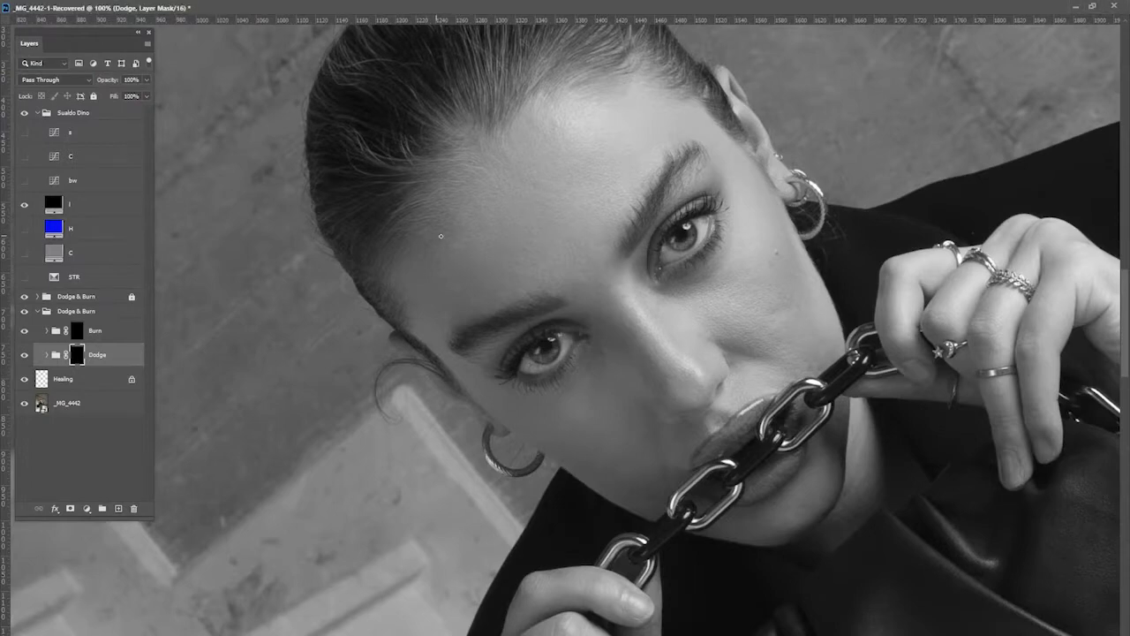
key(alt+bracketright)
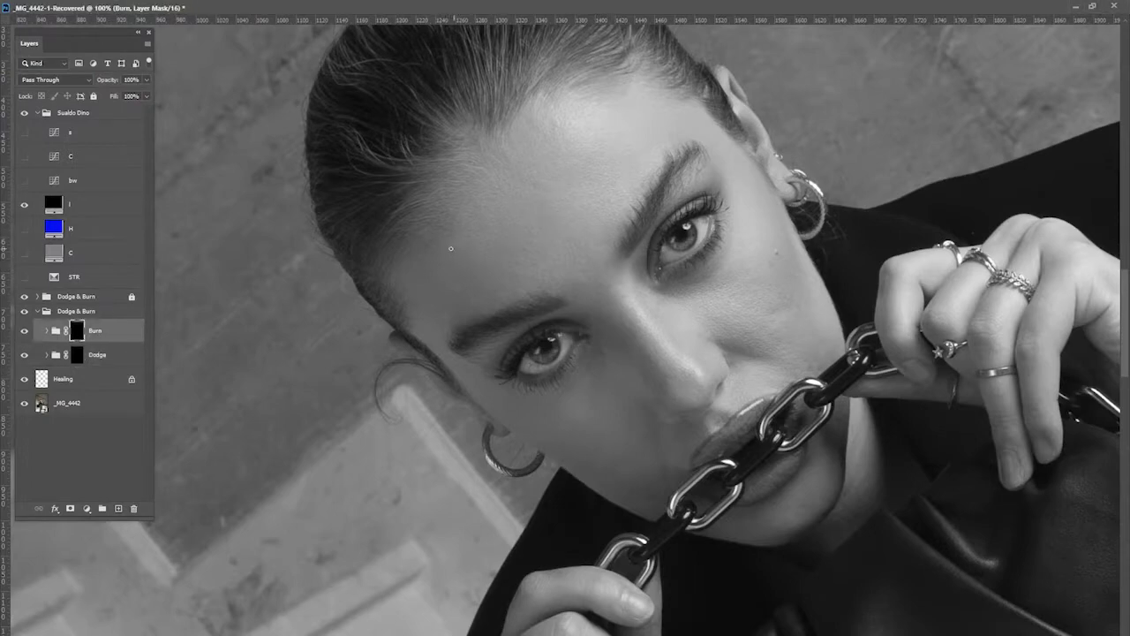
key(alt+bracketleft)
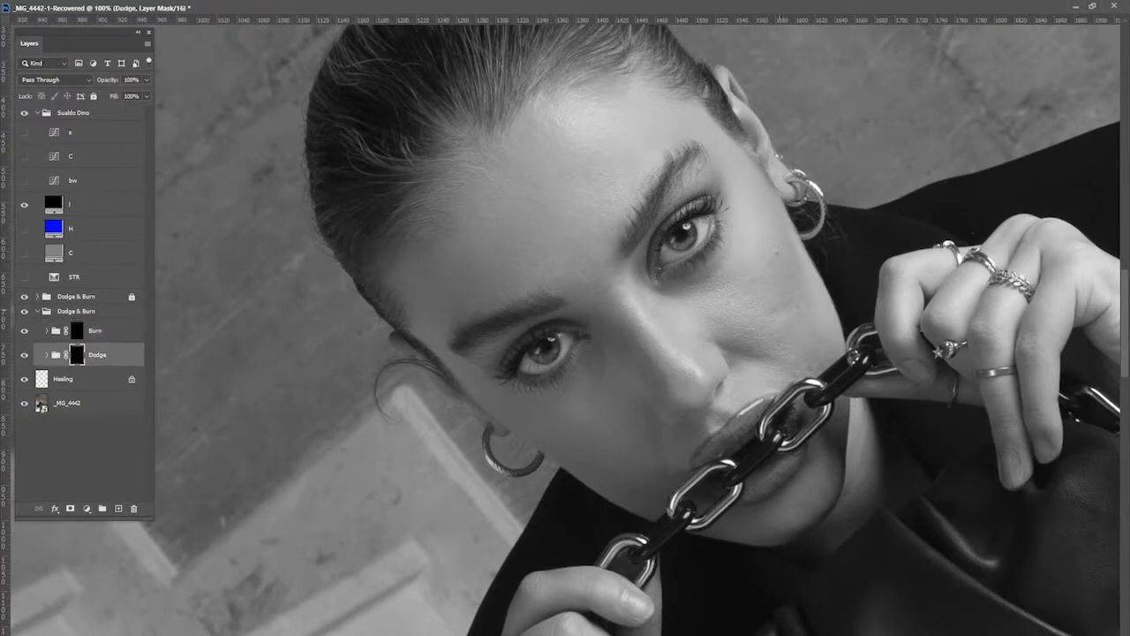
scroll(726, 410, up, 1)
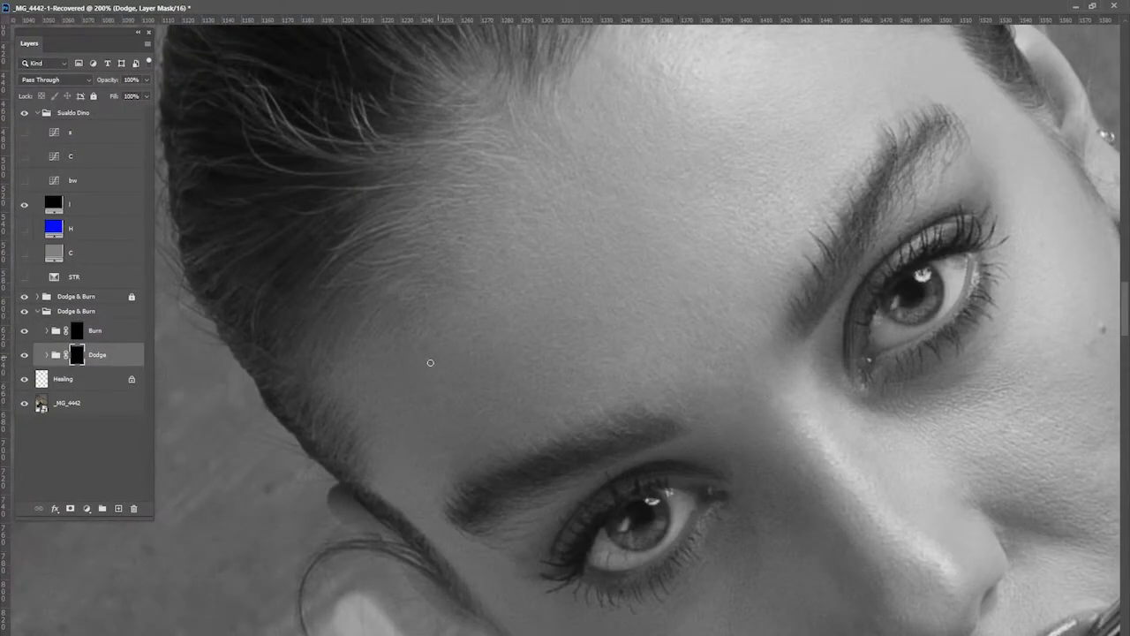
drag(742, 528, 618, 396)
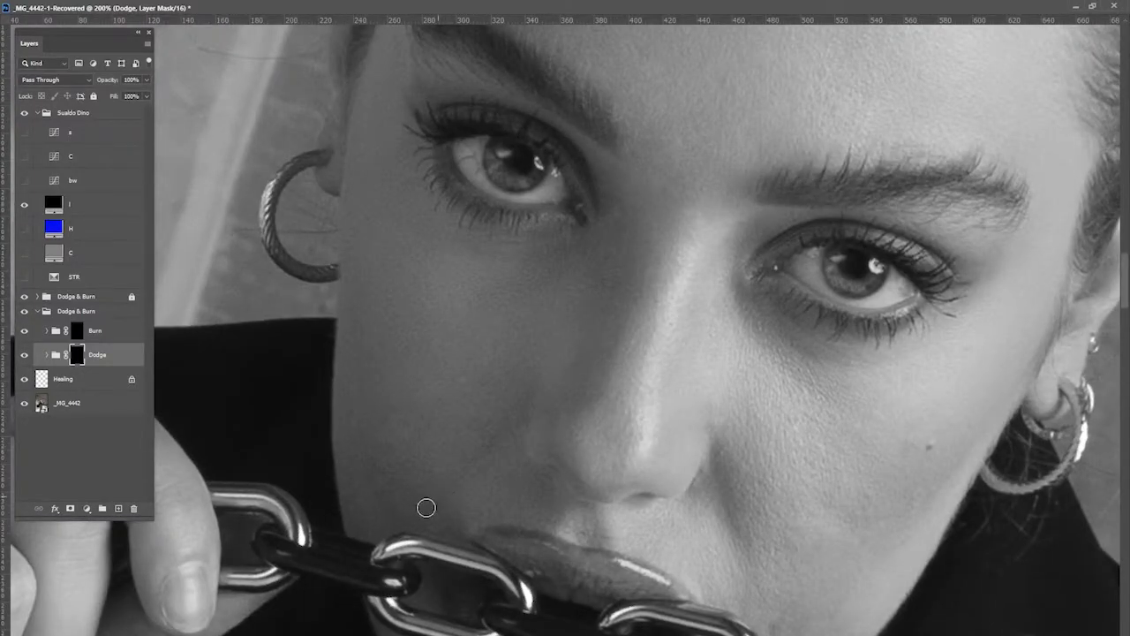
Shrink the brush, alternate Burn and Dodge masks, and rotate the view upside down to check the face
key(bracketleft)
key(bracketleft)
scroll(580, 315, down, 3)
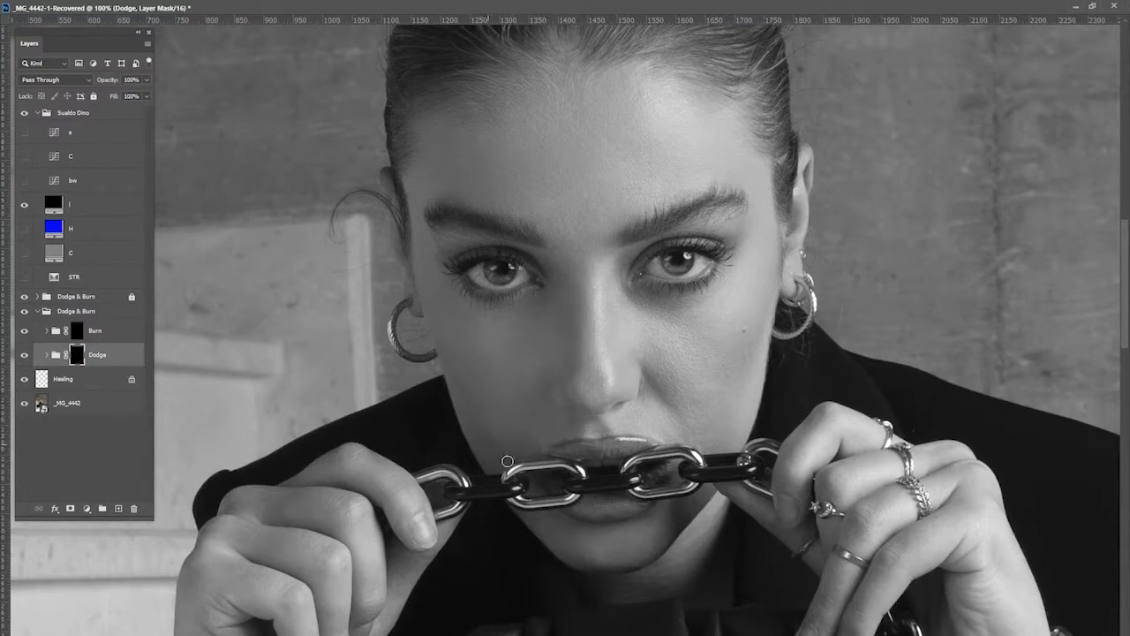
key(alt+bracketright)
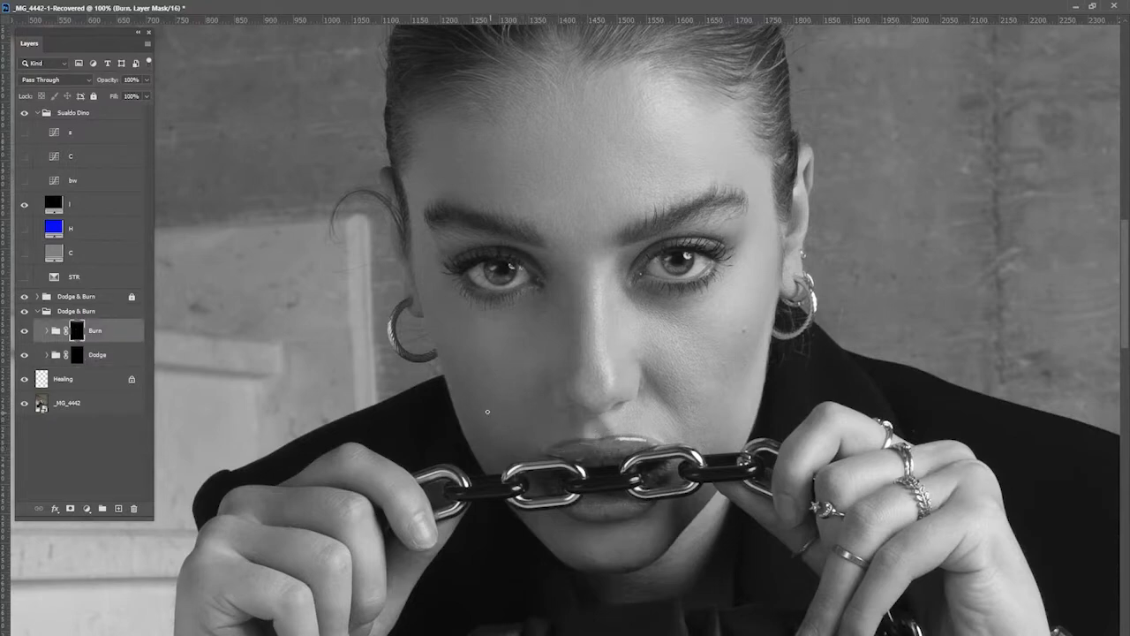
key(alt+bracketleft)
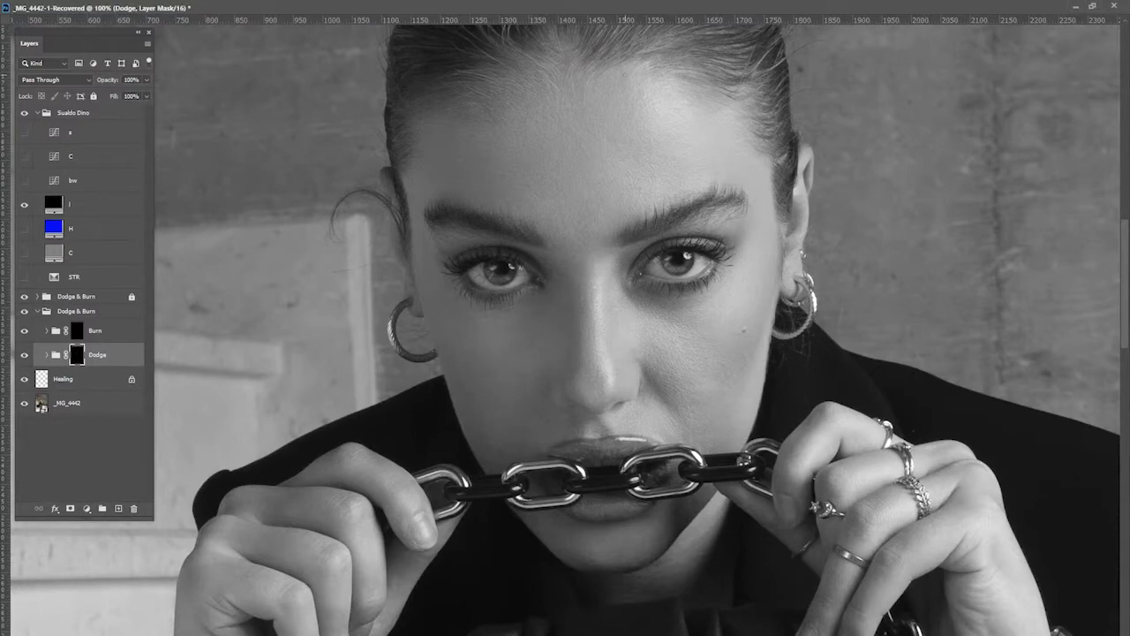
key(r)
mouse_move(705, 107)
mouse_down()
mouse_move(503, 289)
mouse_move(481, 384)
mouse_up()
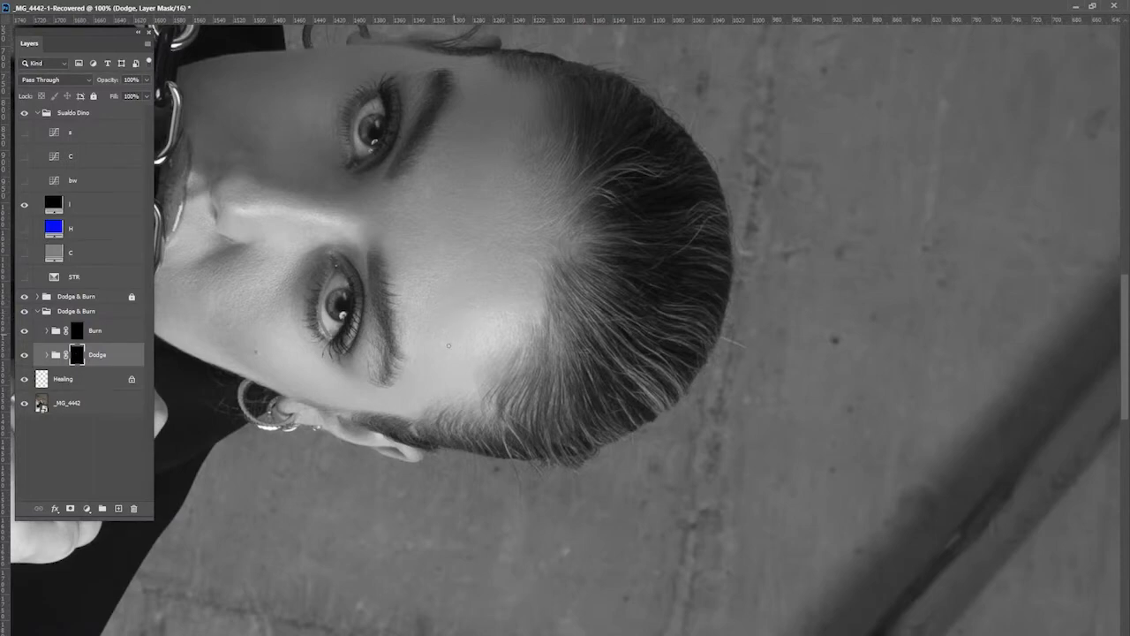
key(Escape)
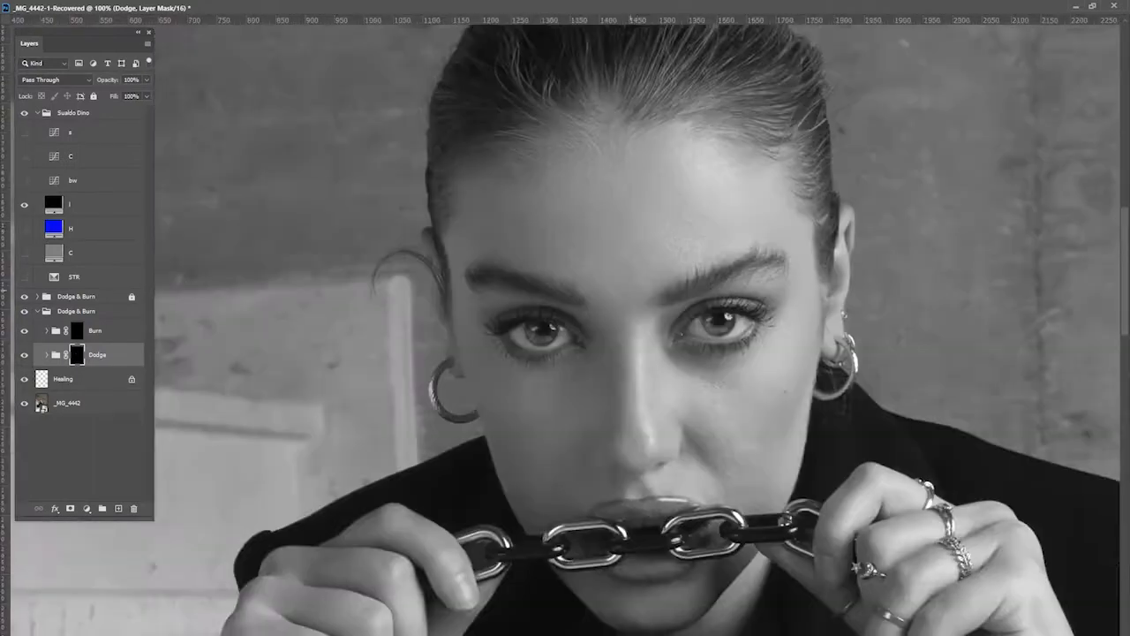
drag(482, 384, 637, 131)
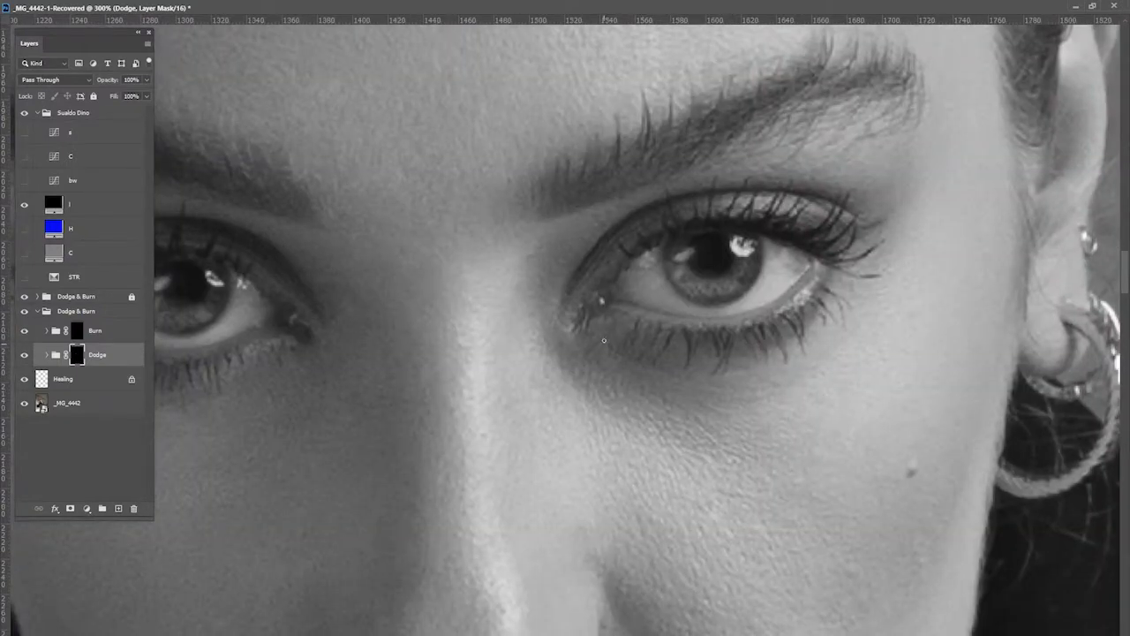
key(alt+bracketright)
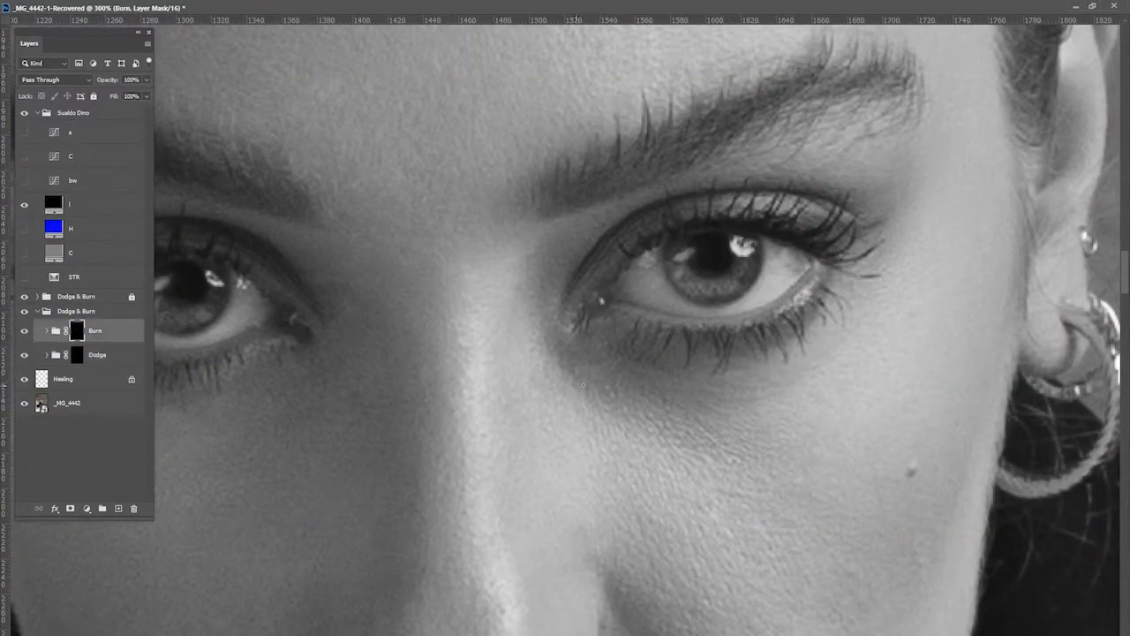
key(alt+bracketleft)
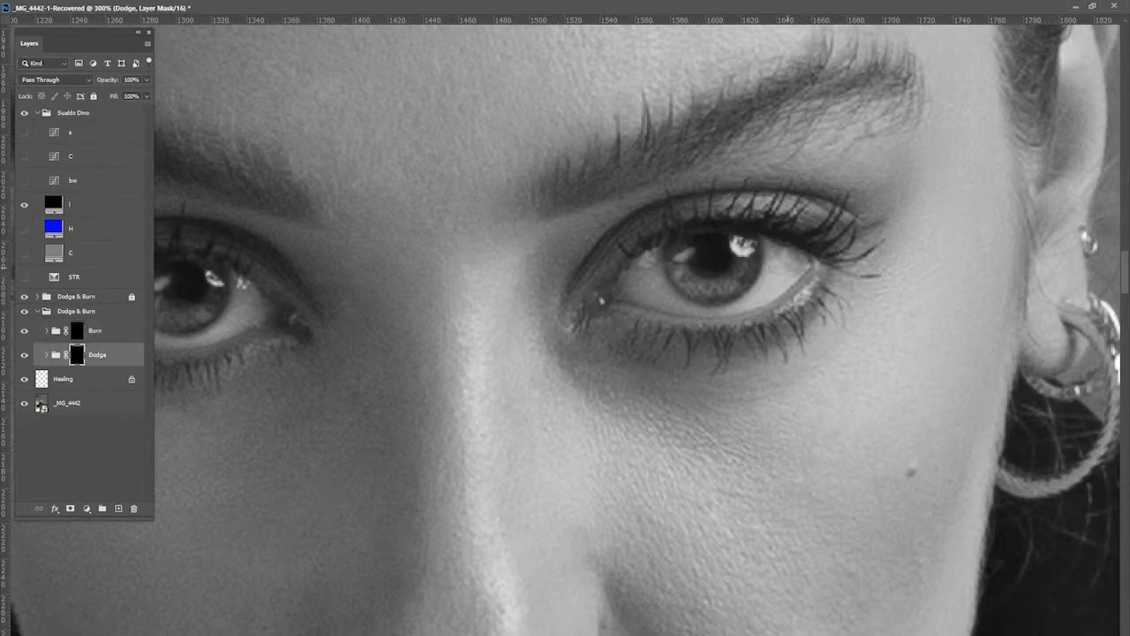
scroll(738, 353, down, 3)
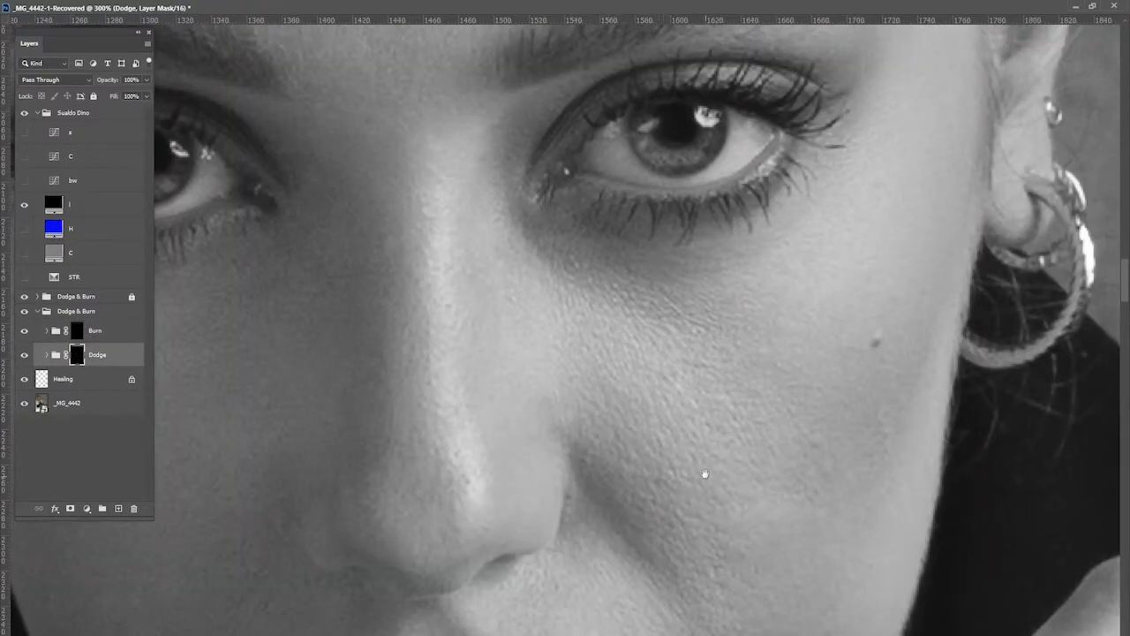
drag(705, 474, 694, 422)
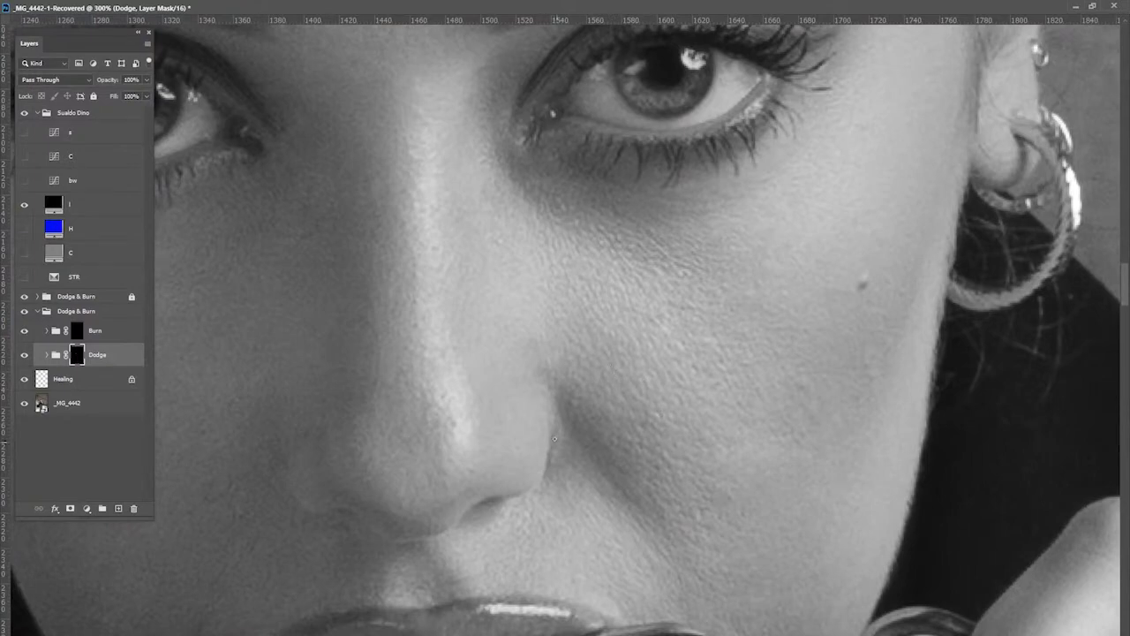
scroll(669, 373, down, 2)
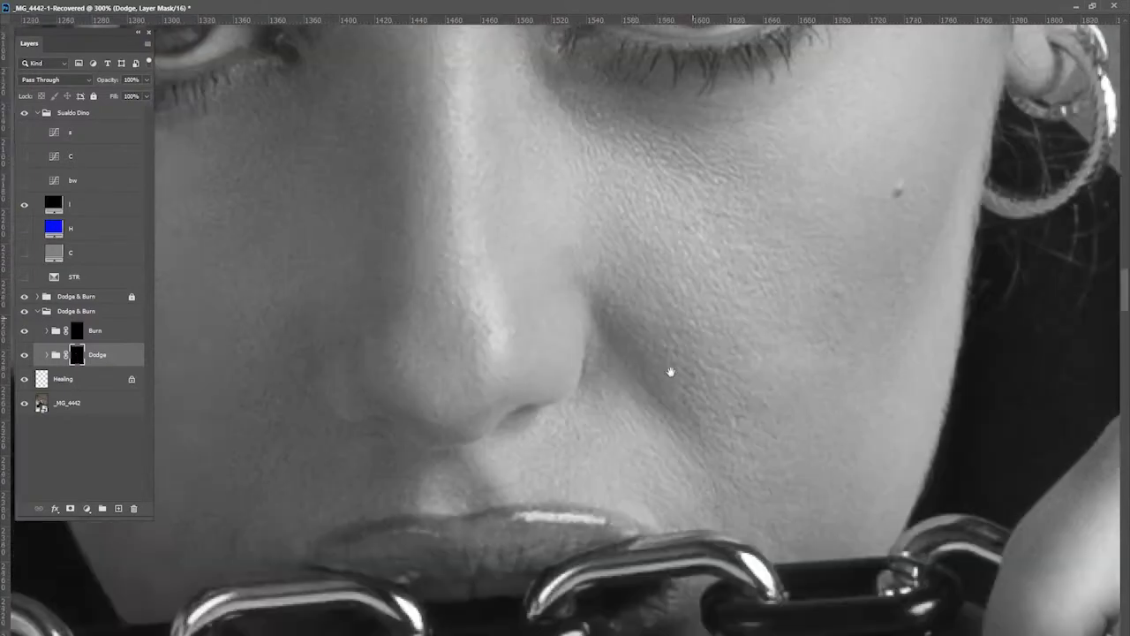
scroll(668, 374, up, 3)
key(ctrl+1)
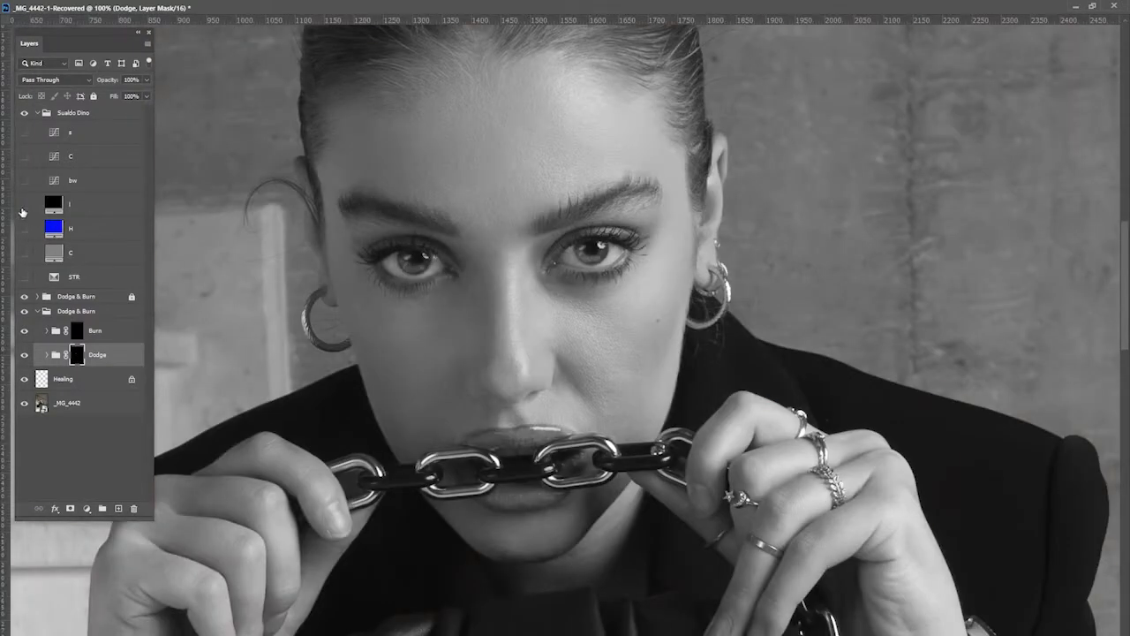
Turn on the C curves adjustment layer and reshape its curve for more contrast
click(24, 204)
click(24, 156)
double_click(54, 156)
drag(881, 425, 874, 442)
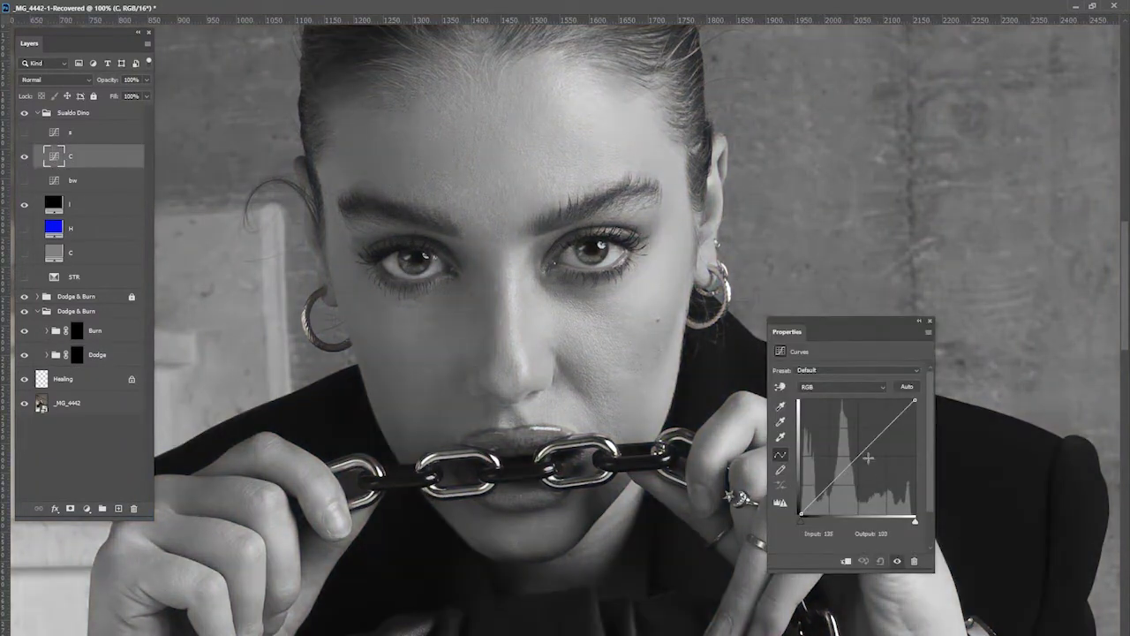
Reselect the Dodge mask, shrink the brush, and alternate between the Burn and Dodge masks
click(77, 354)
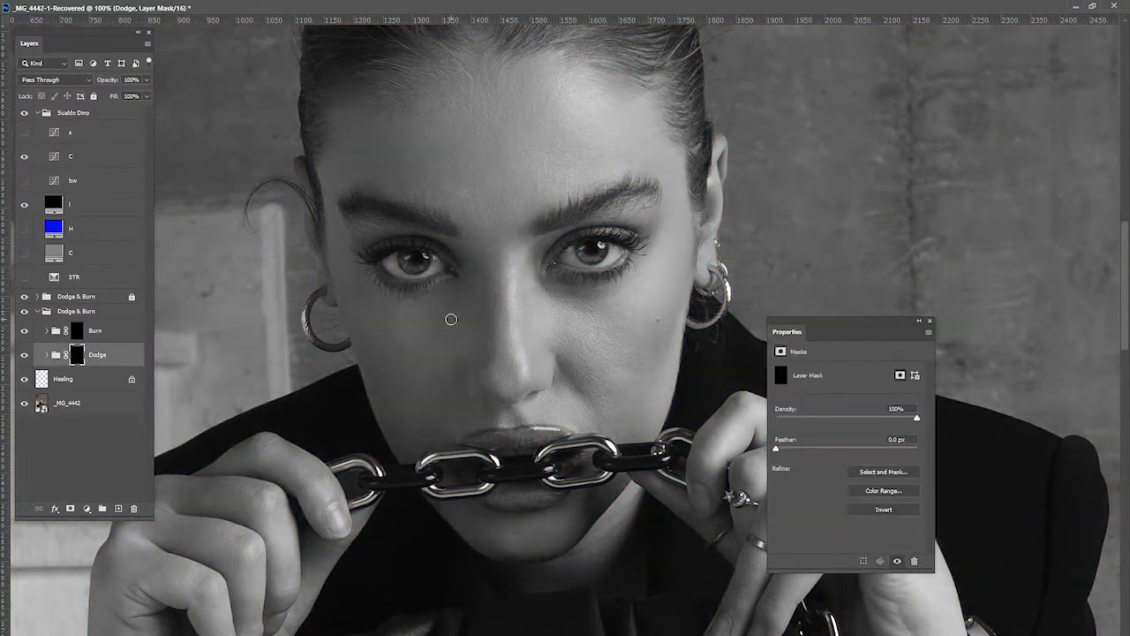
key(bracketleft)
key(alt+bracketright)
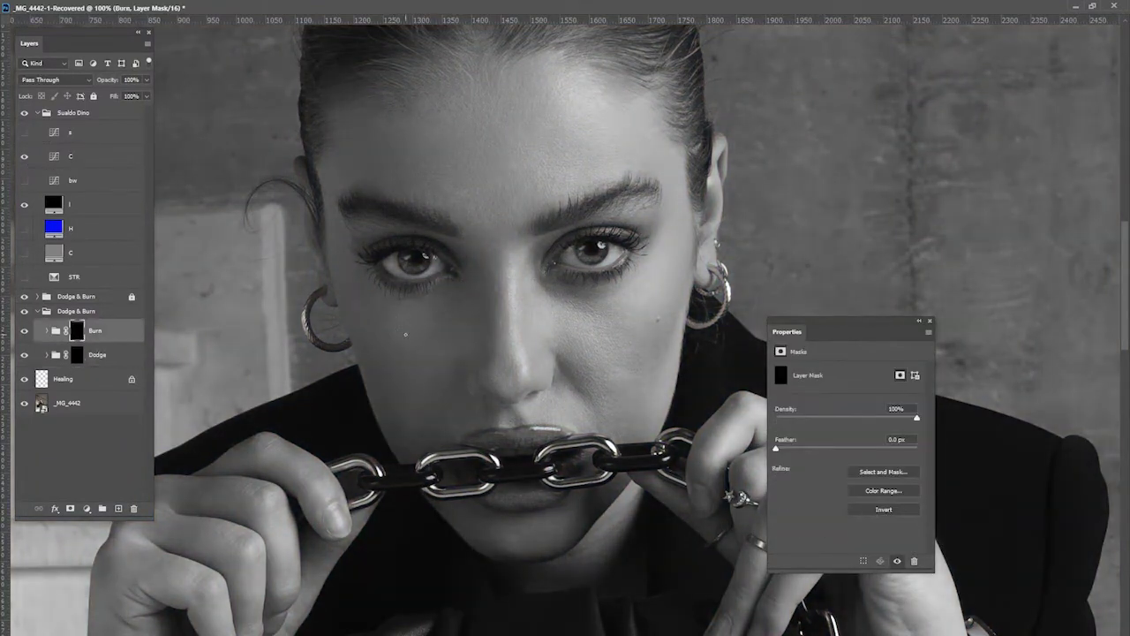
key(alt+bracketleft)
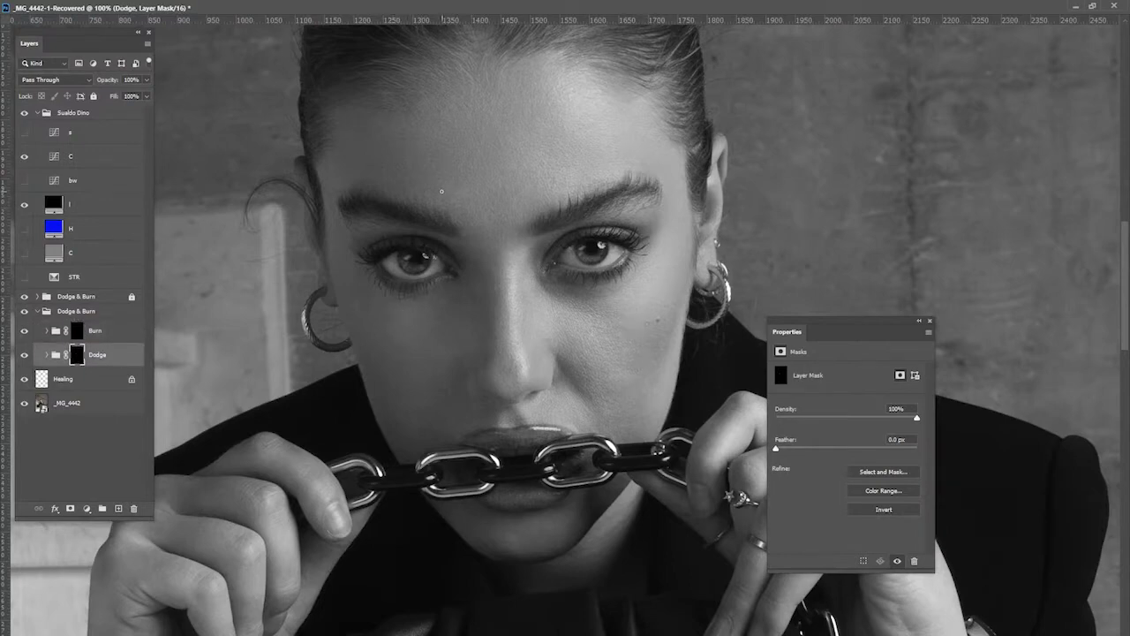
key(alt+bracketright)
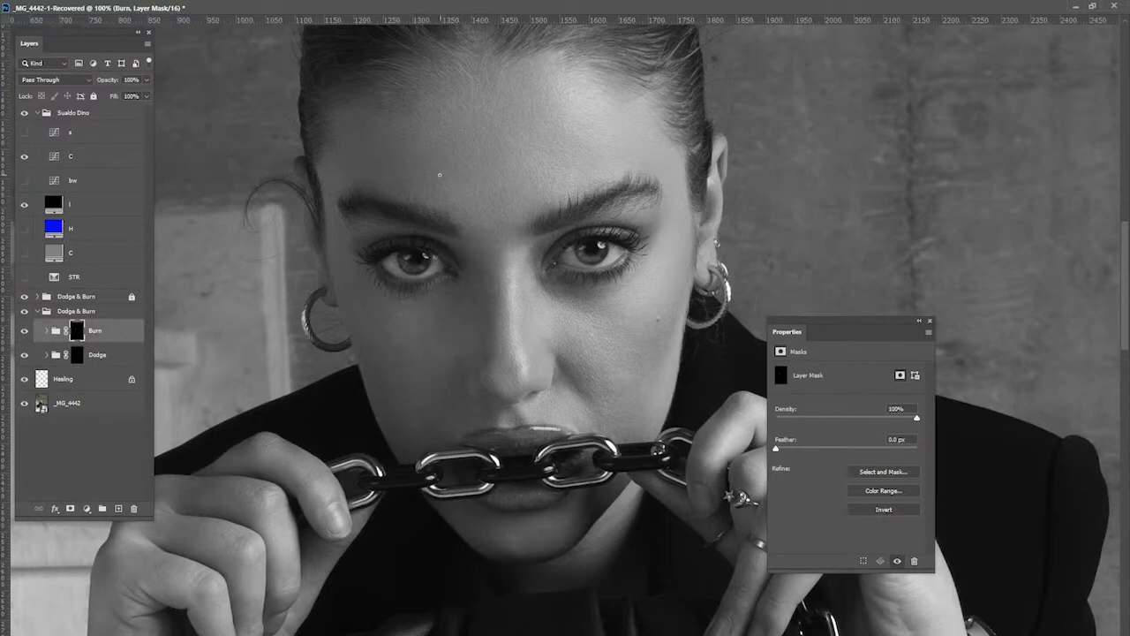
key(alt+bracketleft)
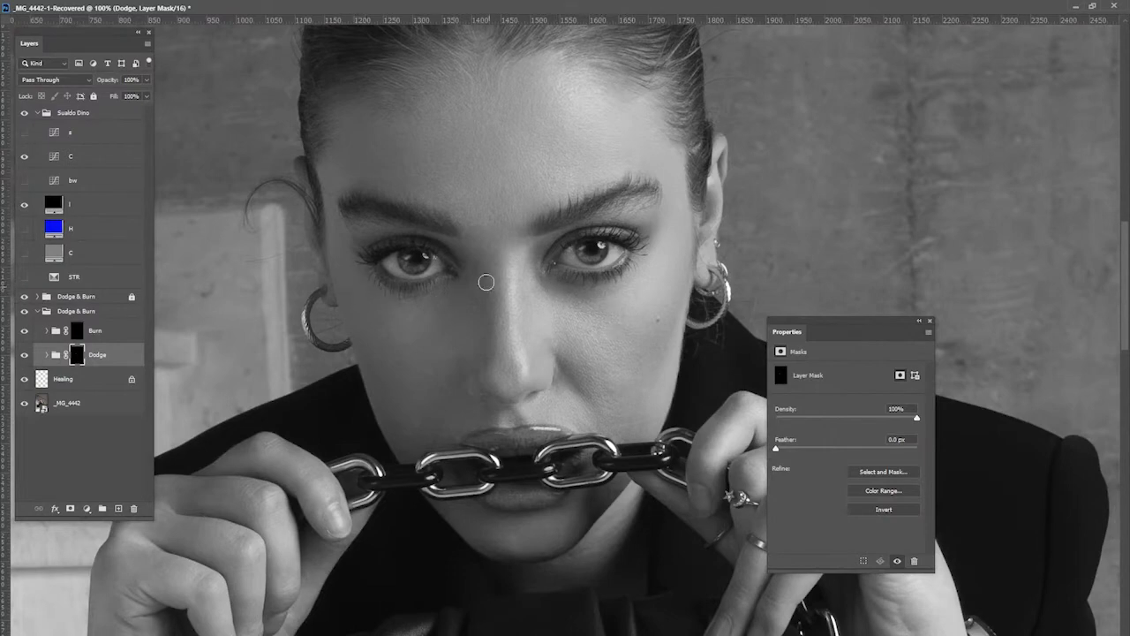
Select the working Dodge & Burn group, magnify the mouth and chain, and target the Burn mask
key(ctrl+minus)
key(ctrl+minus)
key(ctrl+minus)
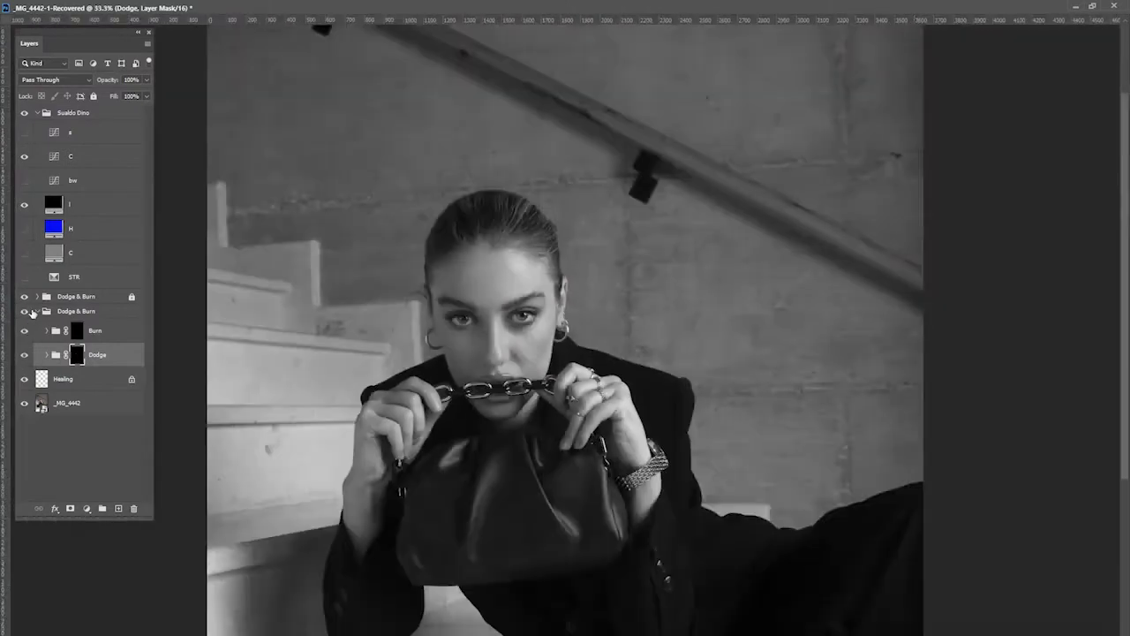
click(25, 313)
key(ctrl+plus)
key(ctrl+plus)
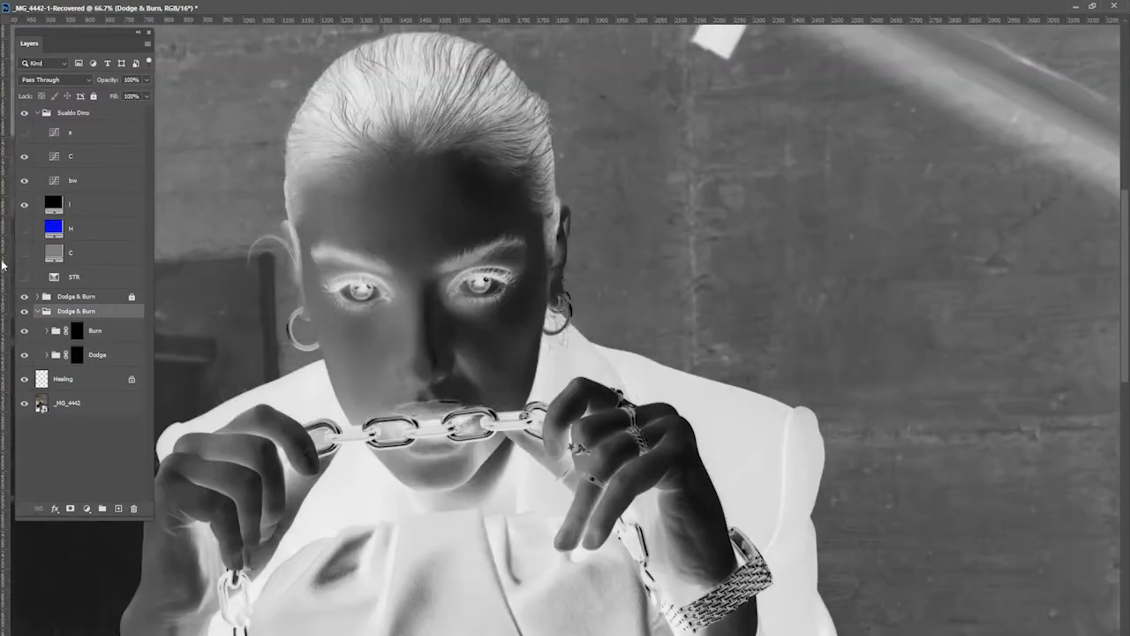
key(ctrl+plus)
key(ctrl+plus)
click(95, 331)
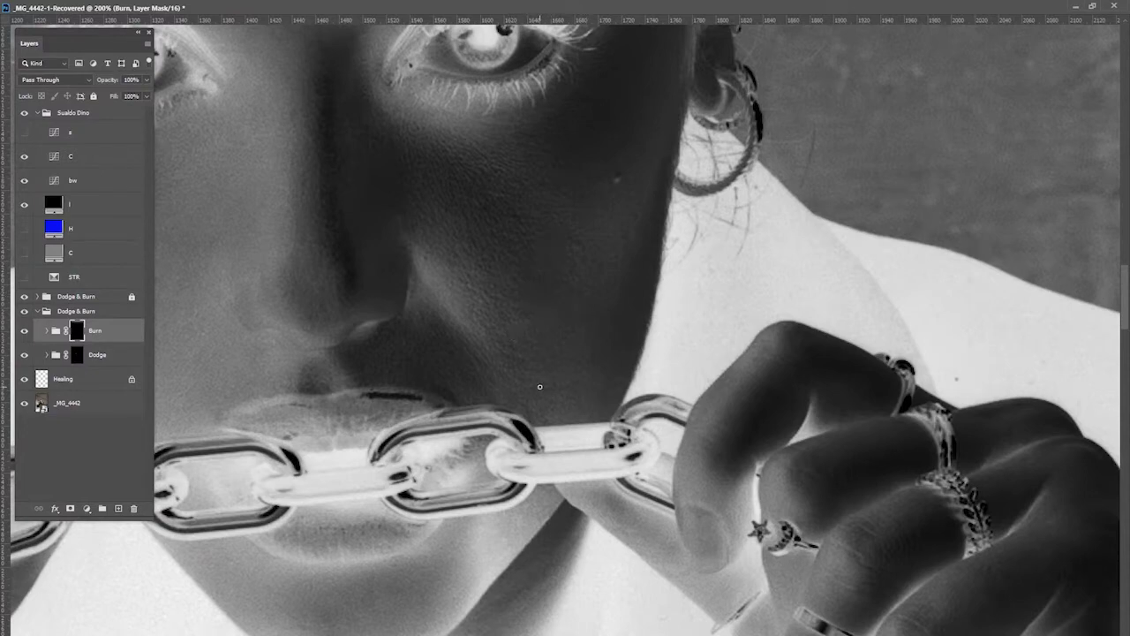
Zoom out and pan across the face, hair, chin and chain in the inverted check view
key(ctrl+minus)
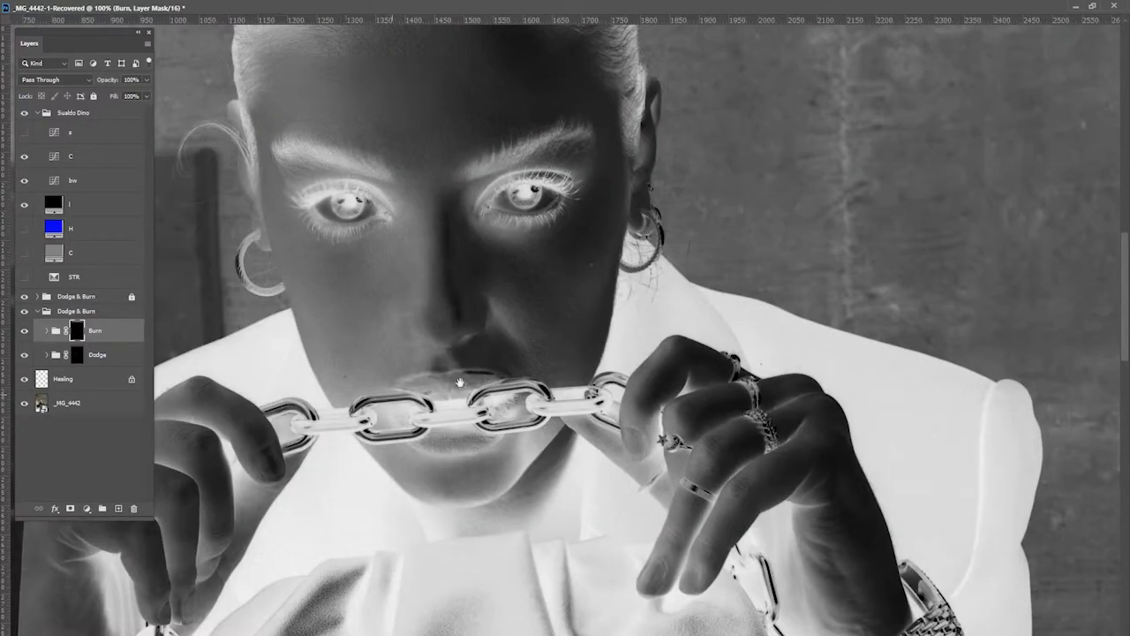
drag(339, 247, 467, 233)
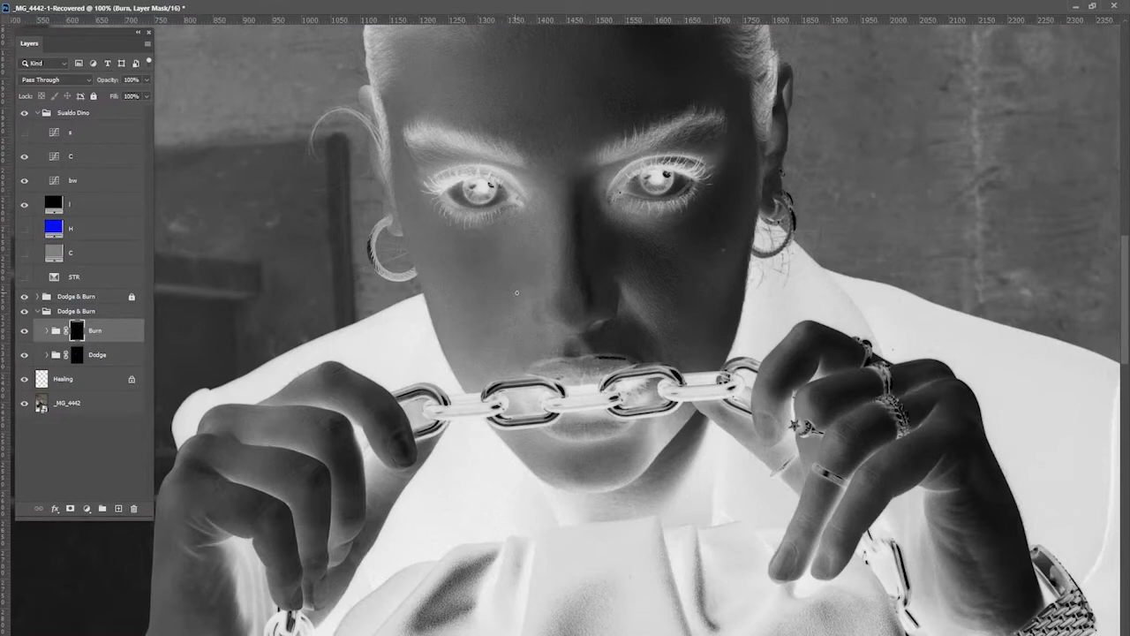
drag(522, 116, 536, 210)
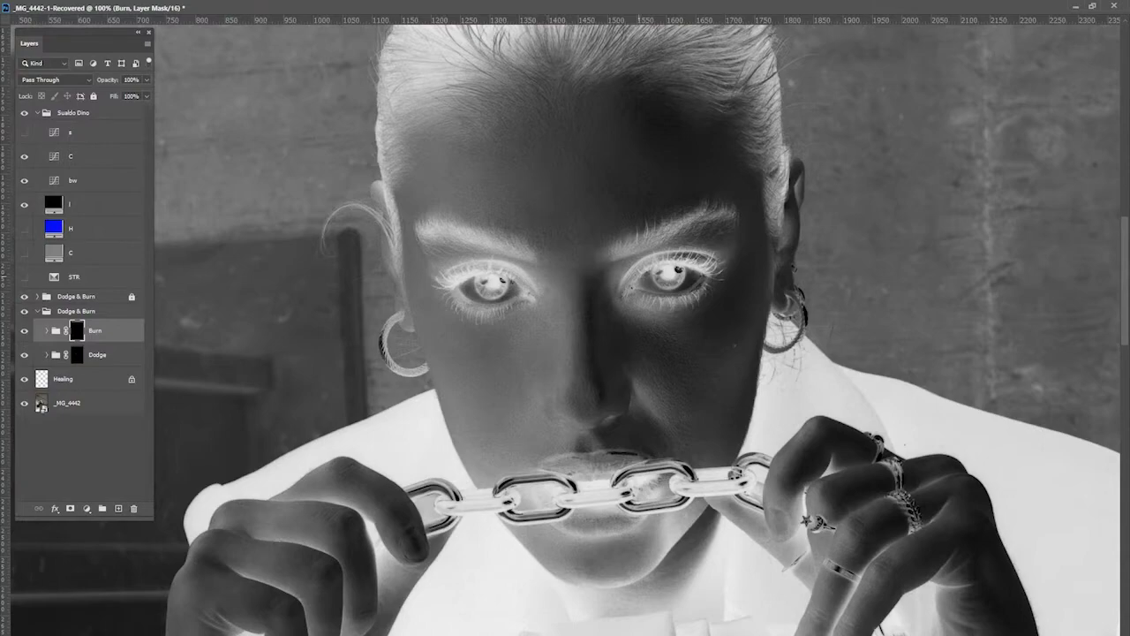
drag(704, 444, 670, 362)
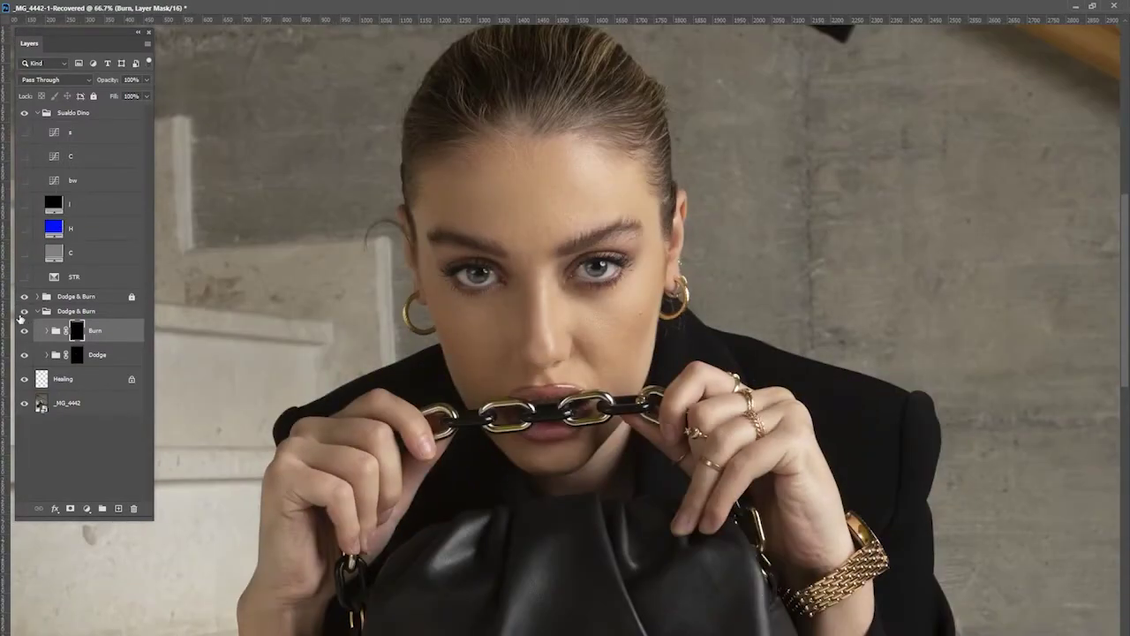
Zoom out over the legs and whole figure, then select the Dodge mask in the working group
key(ctrl+minus)
scroll(643, 432, down, 5)
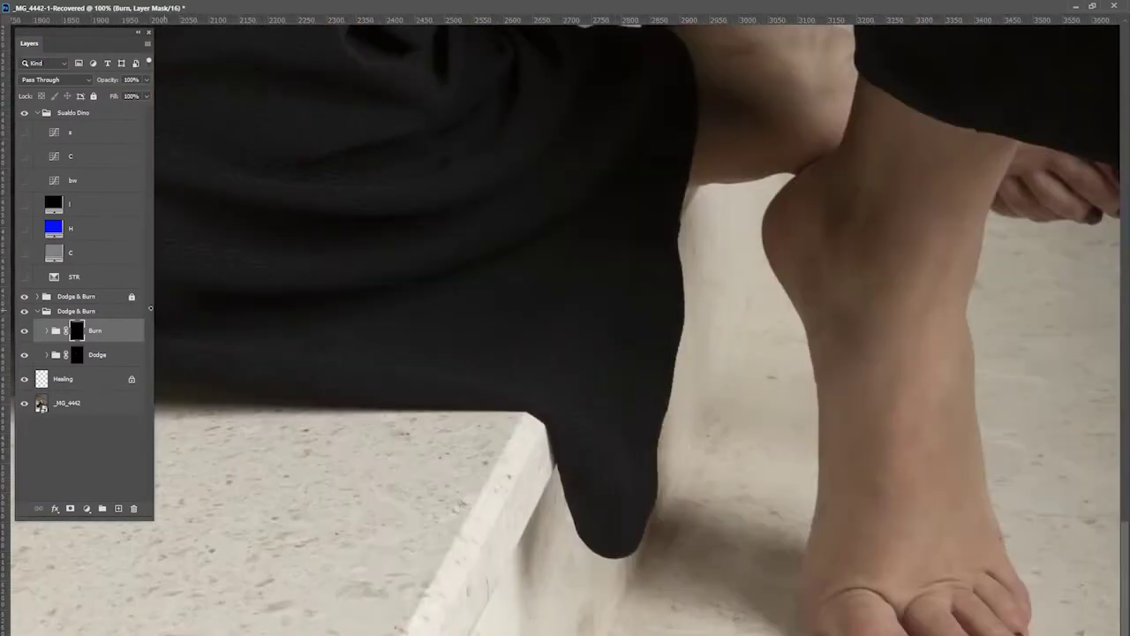
scroll(636, 330, up, 2)
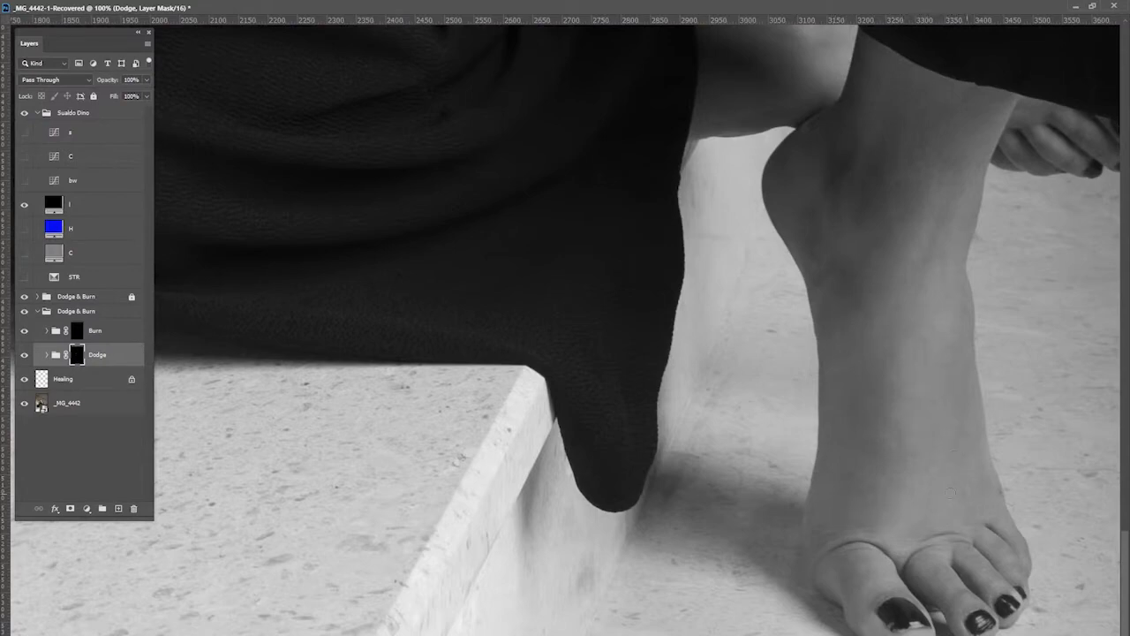
key(ctrl+minus)
key(ctrl+minus)
key(ctrl+minus)
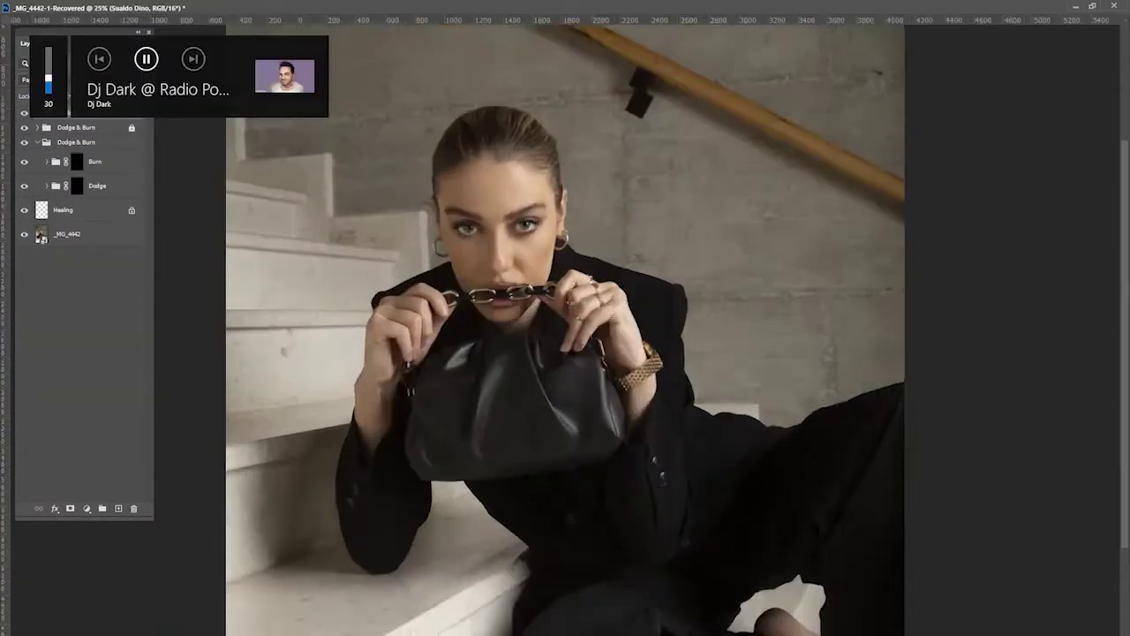
click(54, 161)
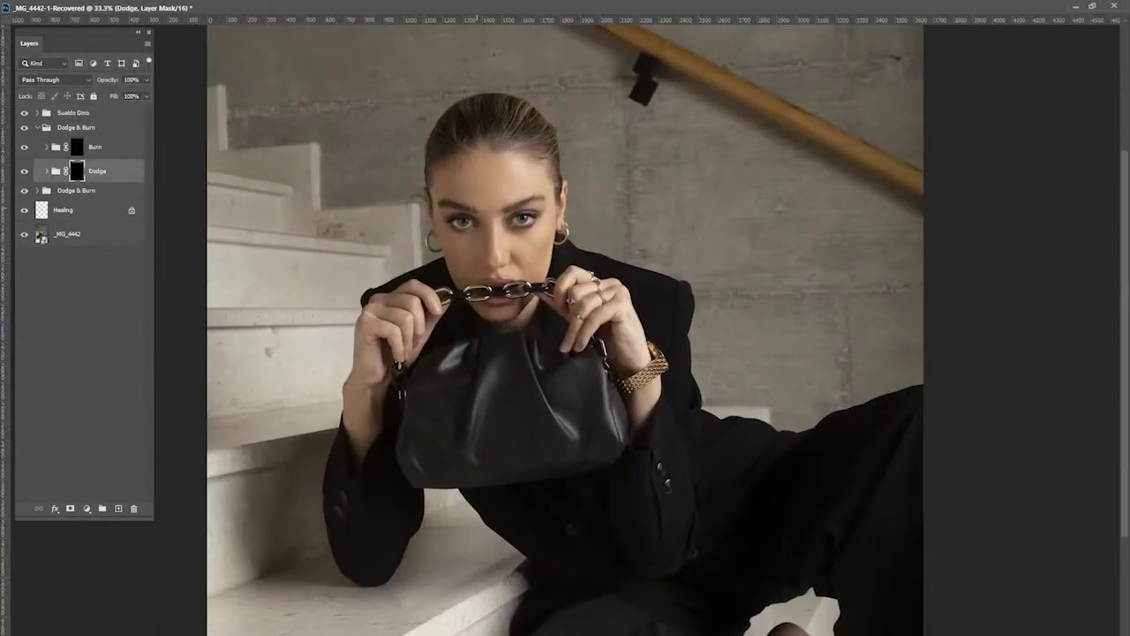
scroll(817, 455, down, 3)
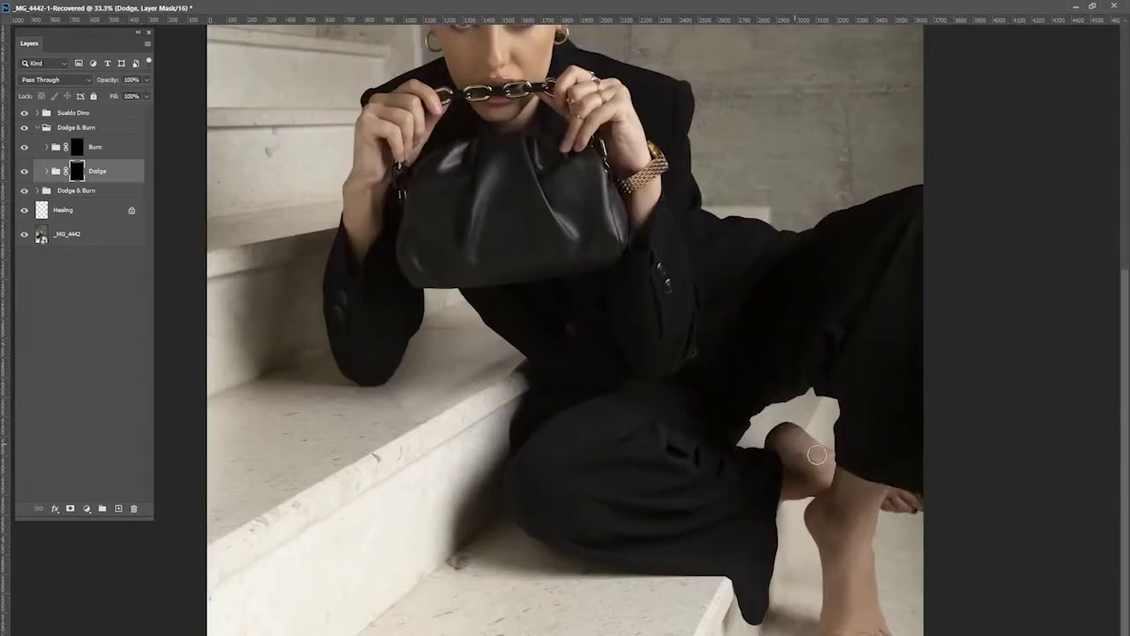
scroll(500, 110, up, 2)
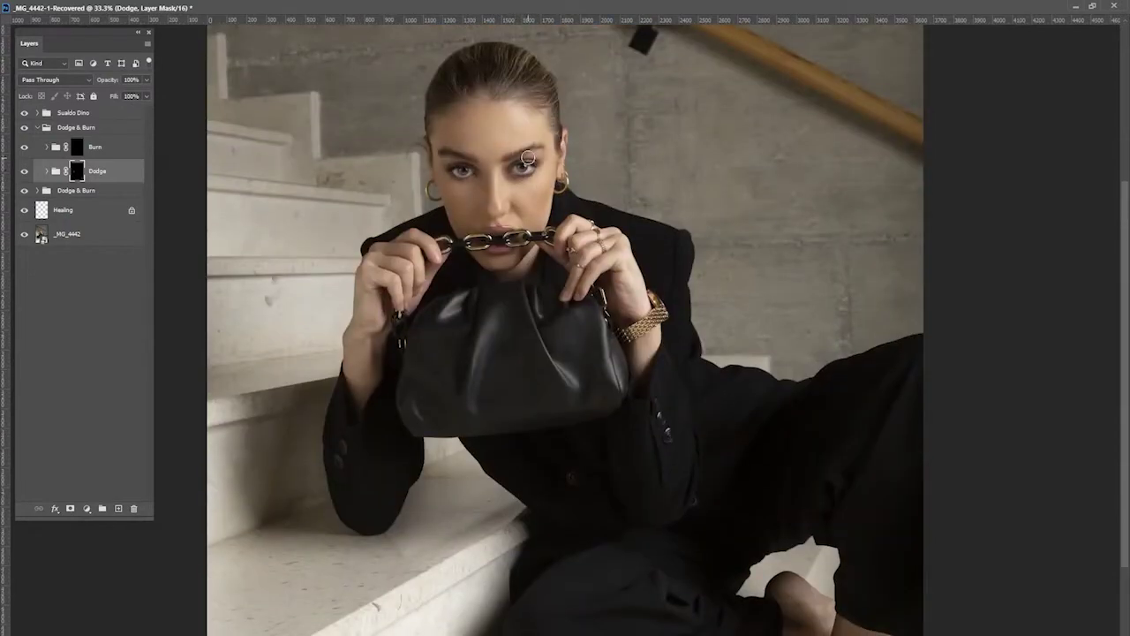
key(ctrl)
key(ctrl+minus)
click(25, 131)
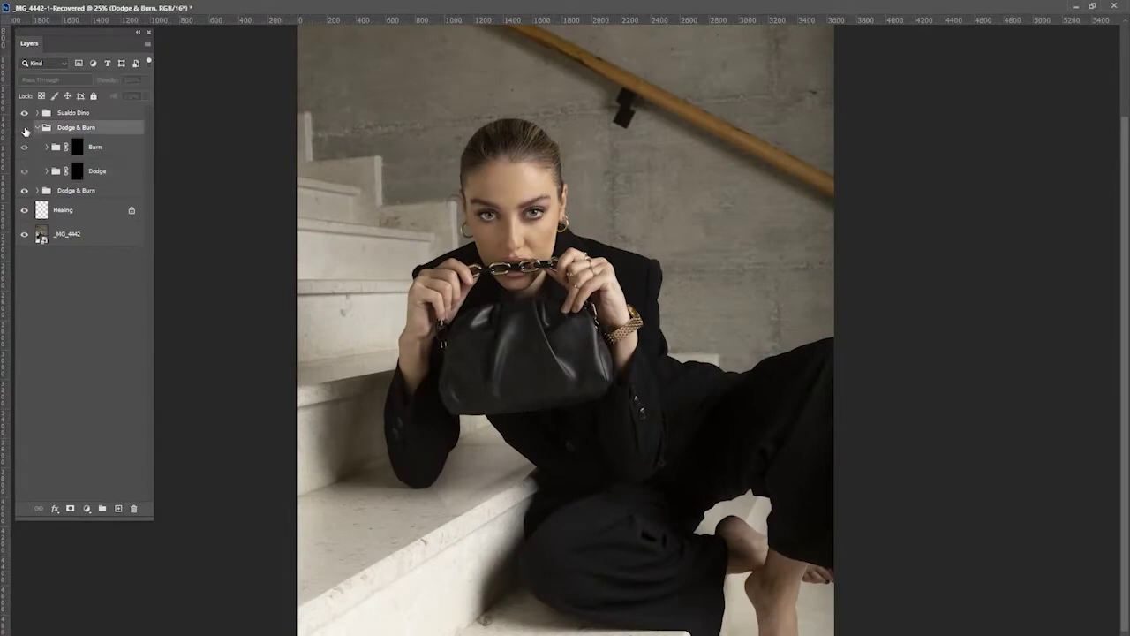
click(77, 170)
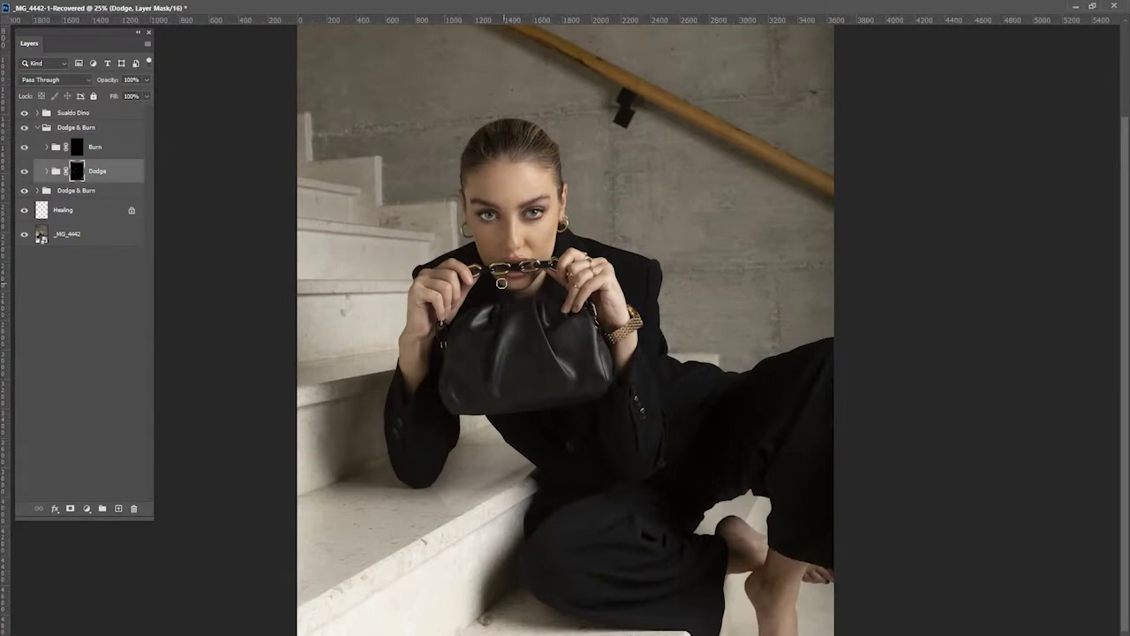
key(ctrl+plus)
key(ctrl+plus)
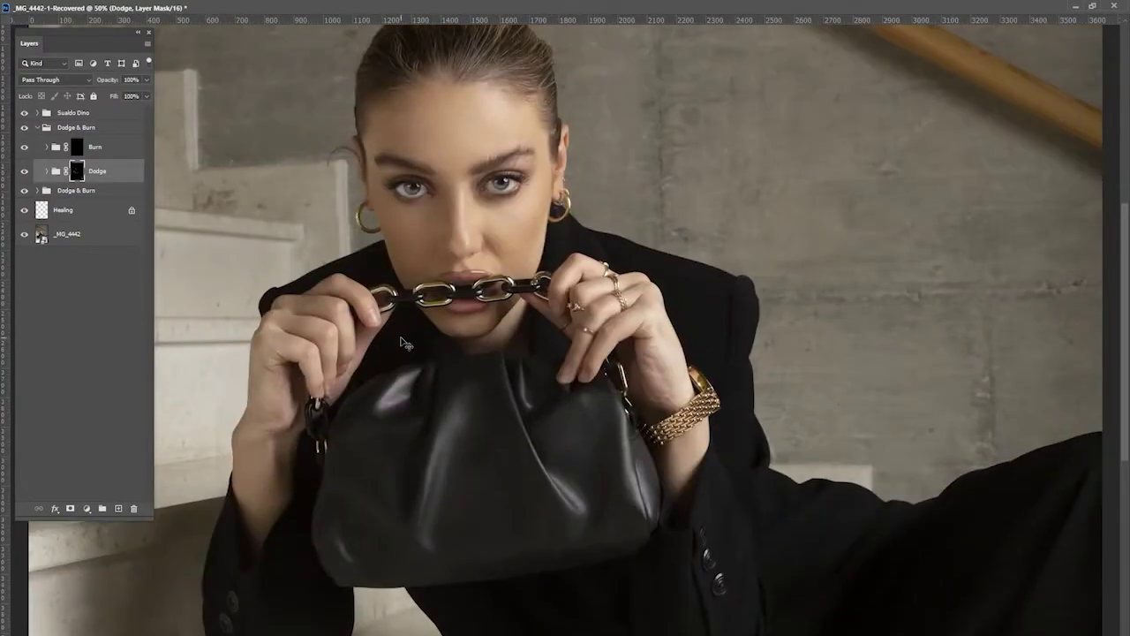
key(ctrl+plus)
key(ctrl+plus)
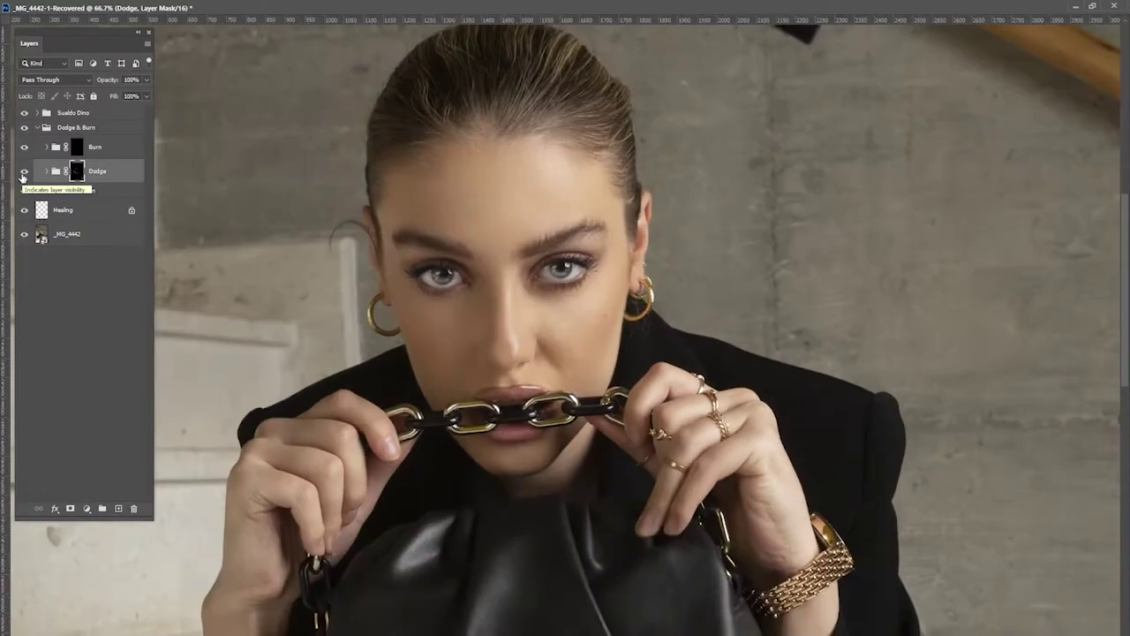
key(alt+bracketright)
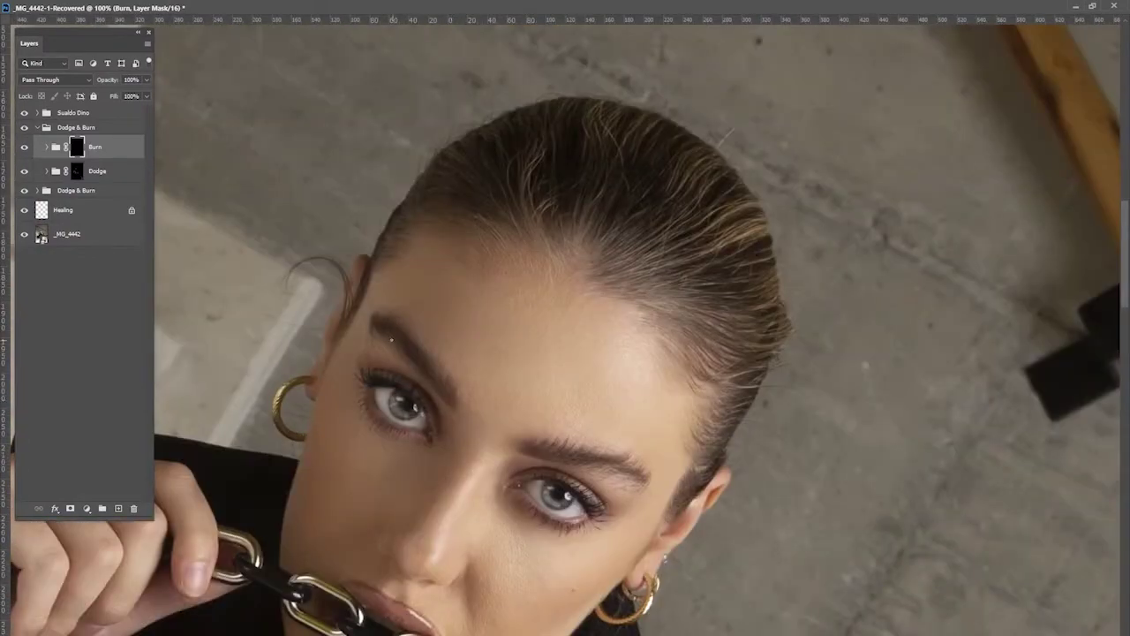
Return to the Dodge mask, shift the view above the head, and add a Curves adjustment
key(alt+bracketleft)
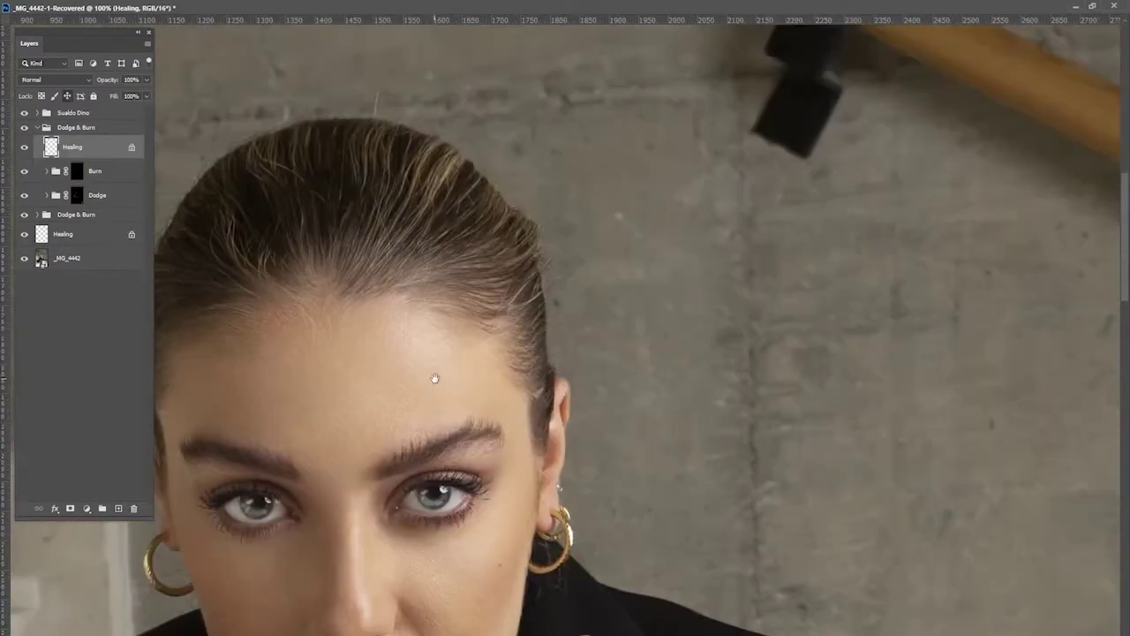
drag(434, 378, 473, 427)
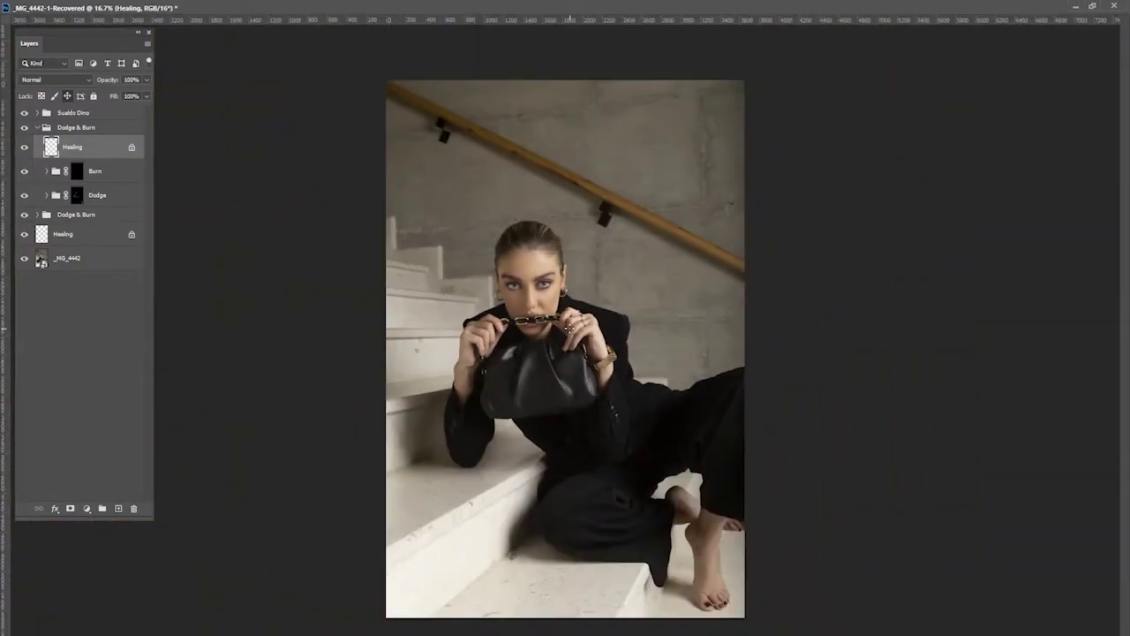
click(36, 128)
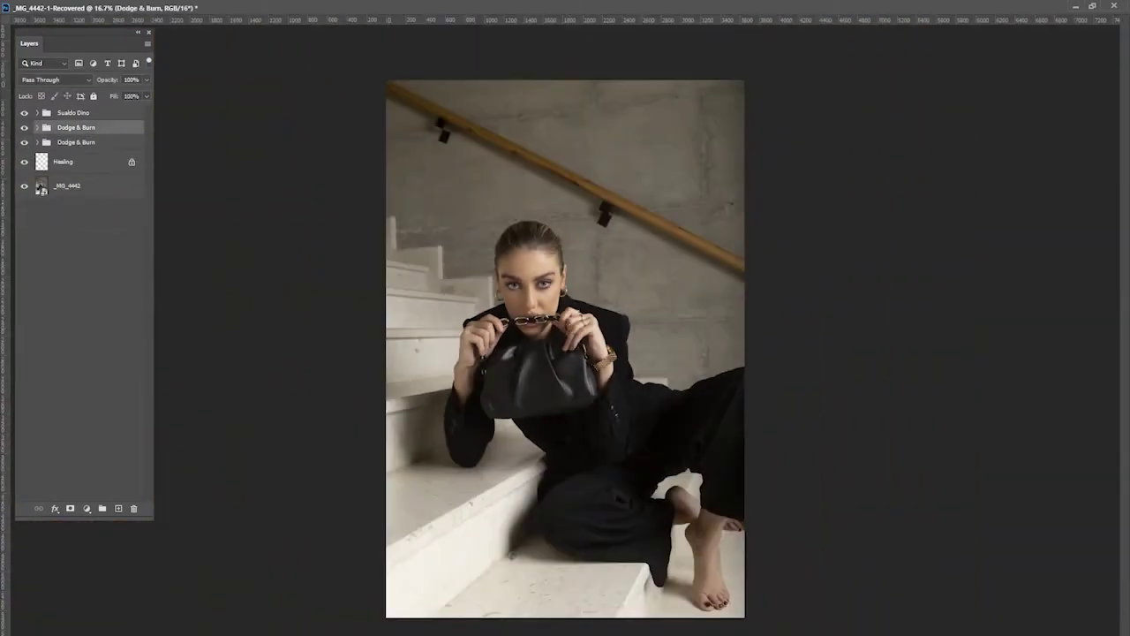
Close the Curves properties, undo the Global Sharpen overlay layer, and fit the whole image
click(930, 320)
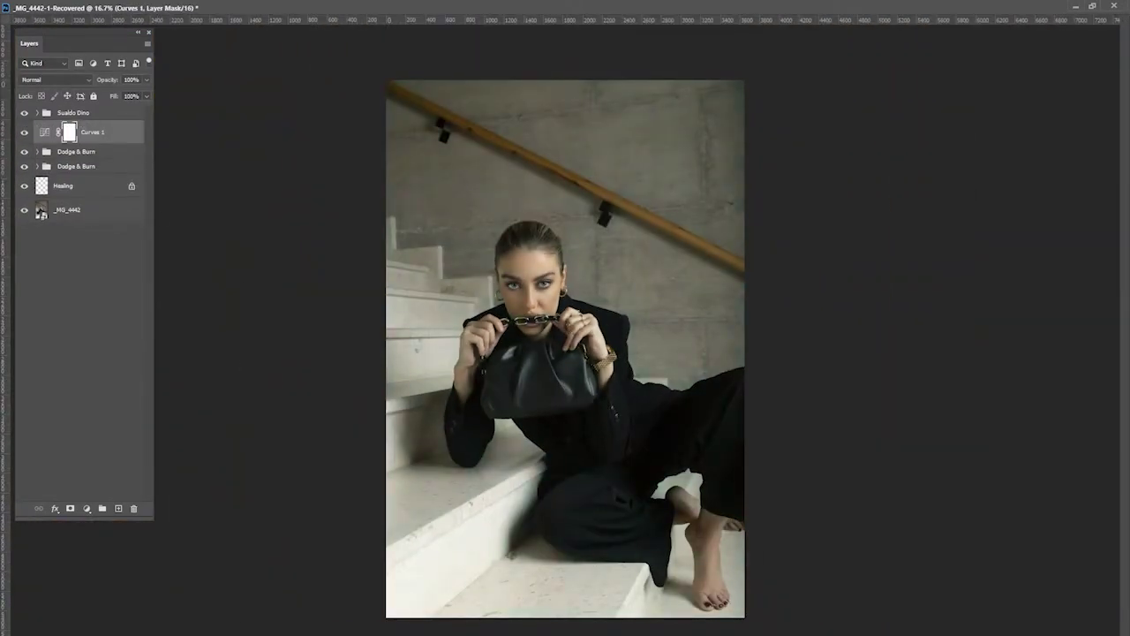
key(ctrl+plus)
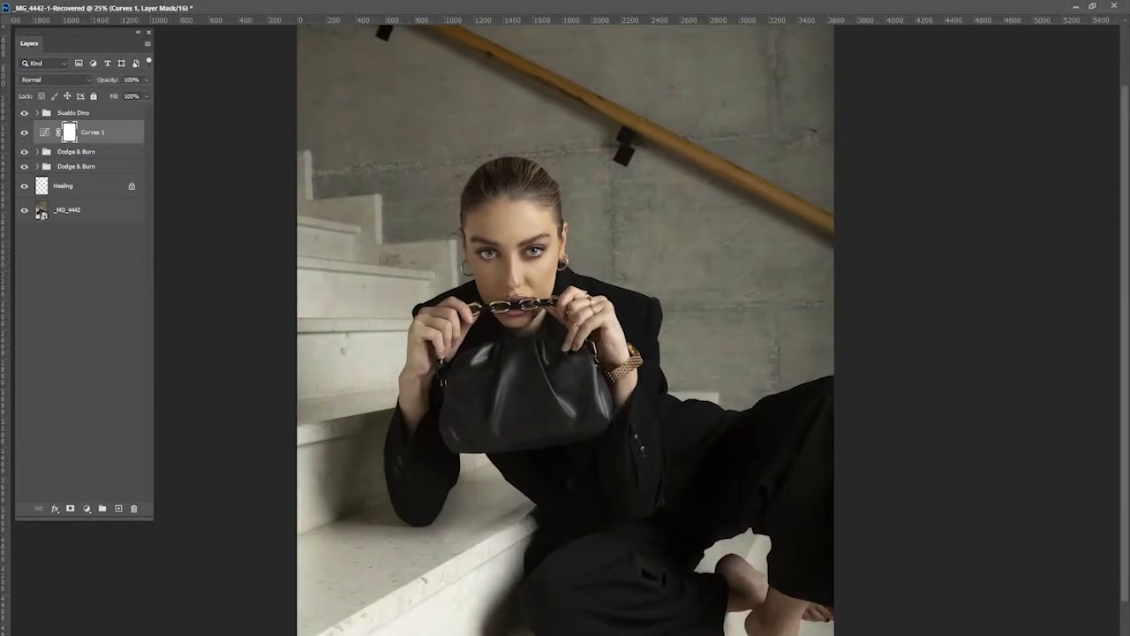
key(ctrl+minus)
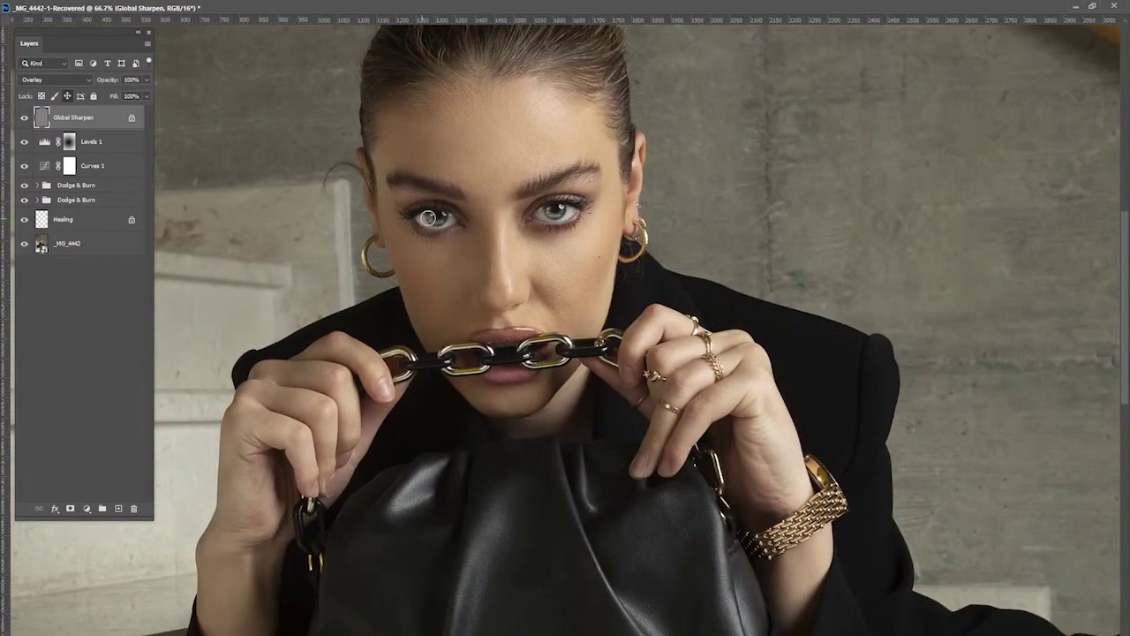
key(ctrl+z)
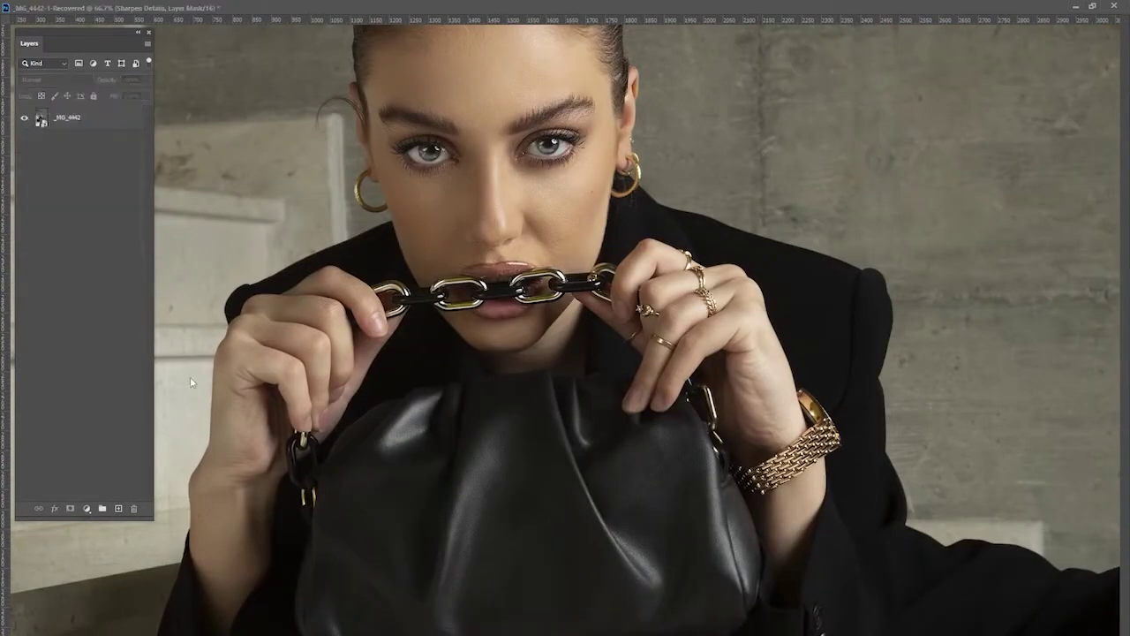
key(ctrl+0)
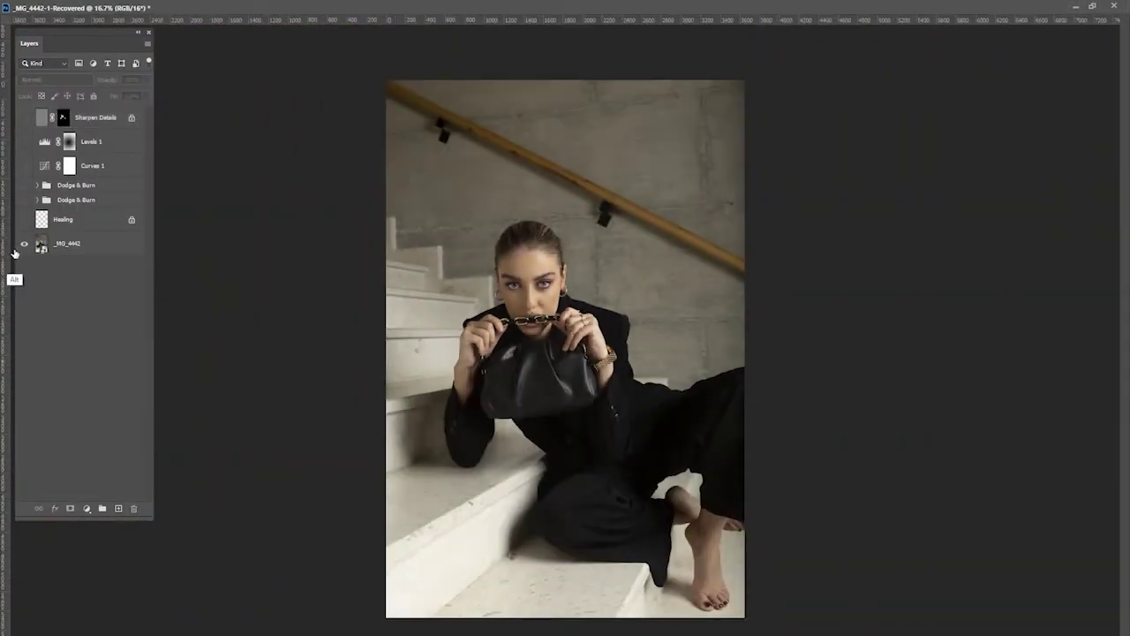
Group the retouching layers as Group 1, toggle its visibility against the original, and fit the image
key(ctrl+g)
key(ctrl+plus)
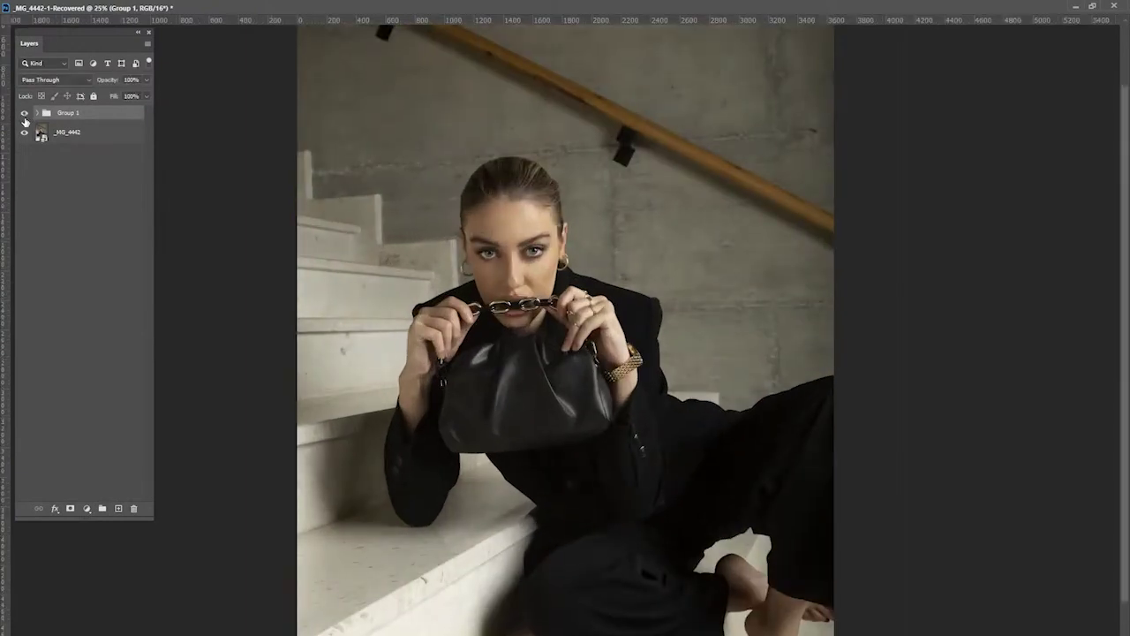
key(ctrl+plus)
click(24, 113)
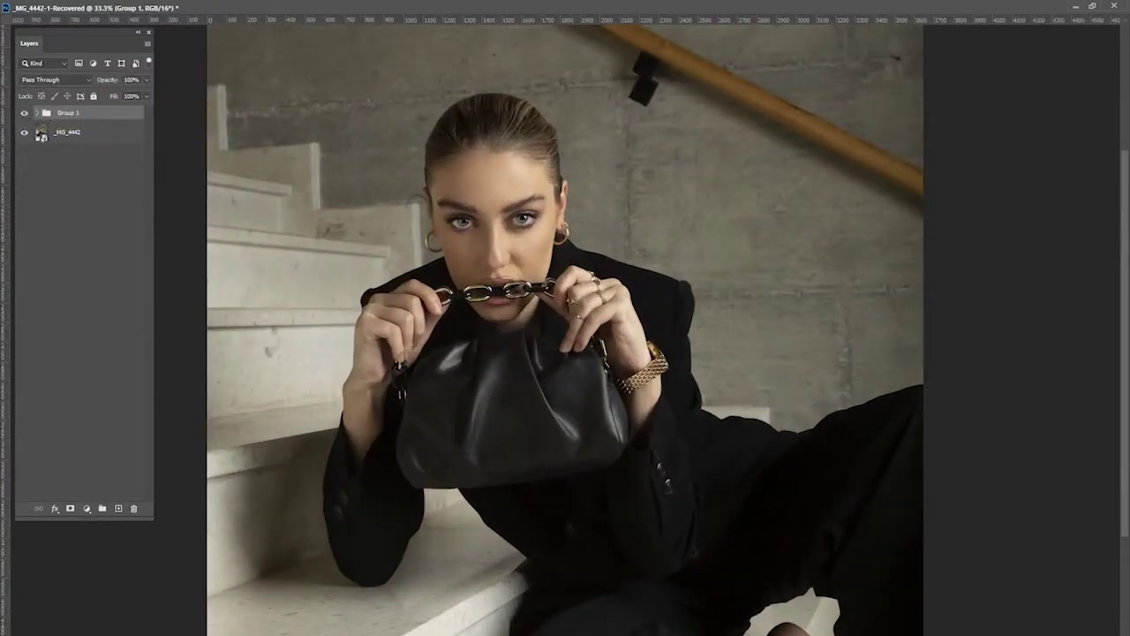
key(ctrl+0)
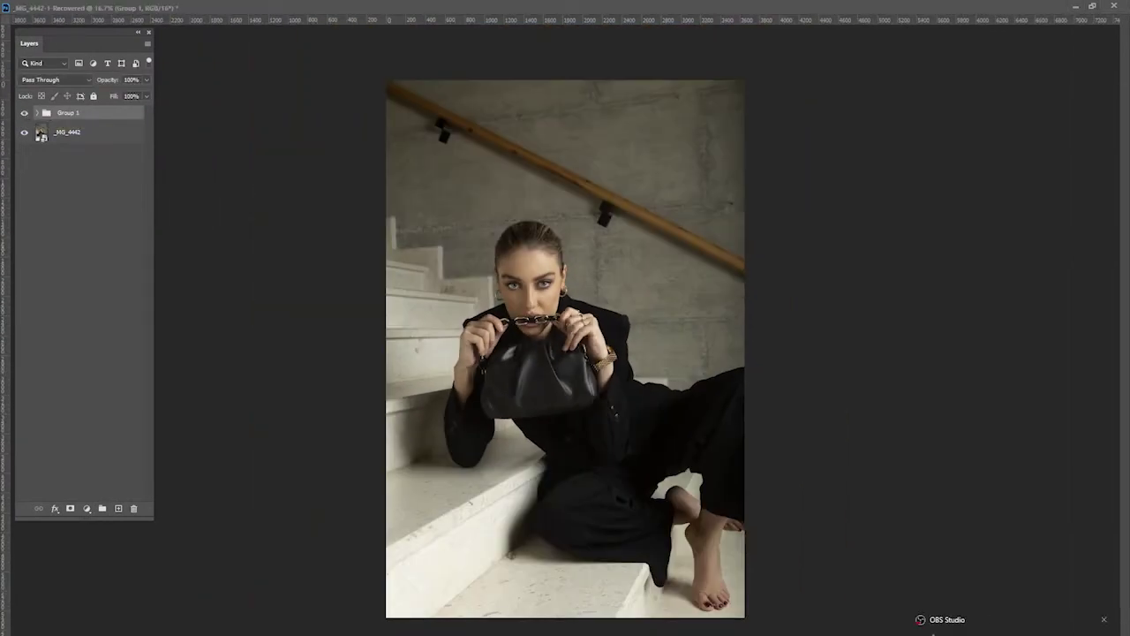